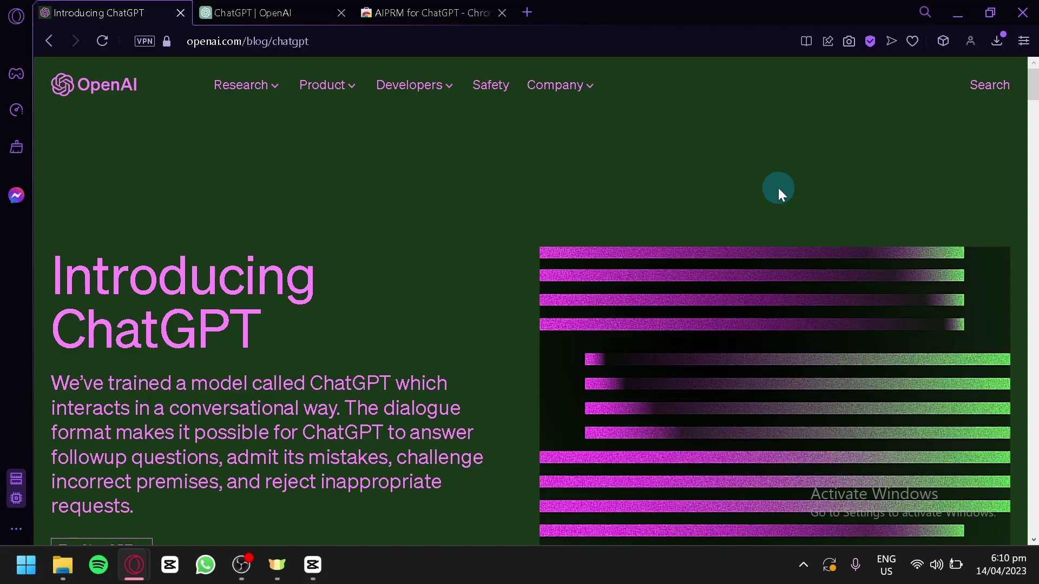
# - Switch to the ChatGPT login page, start signing up and continue with a Google account
pyautogui.click(292, 7)
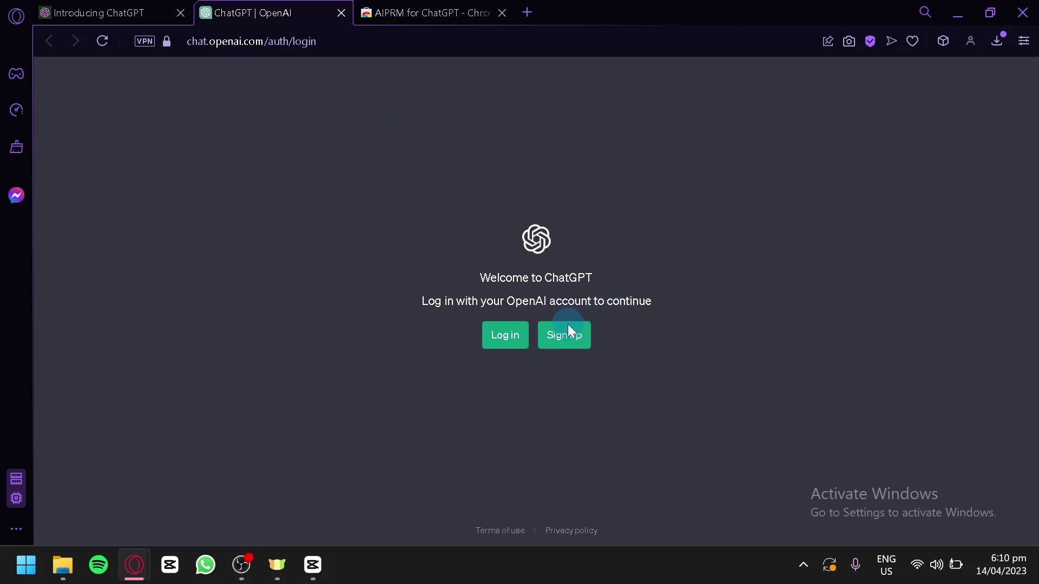
pyautogui.click(572, 345)
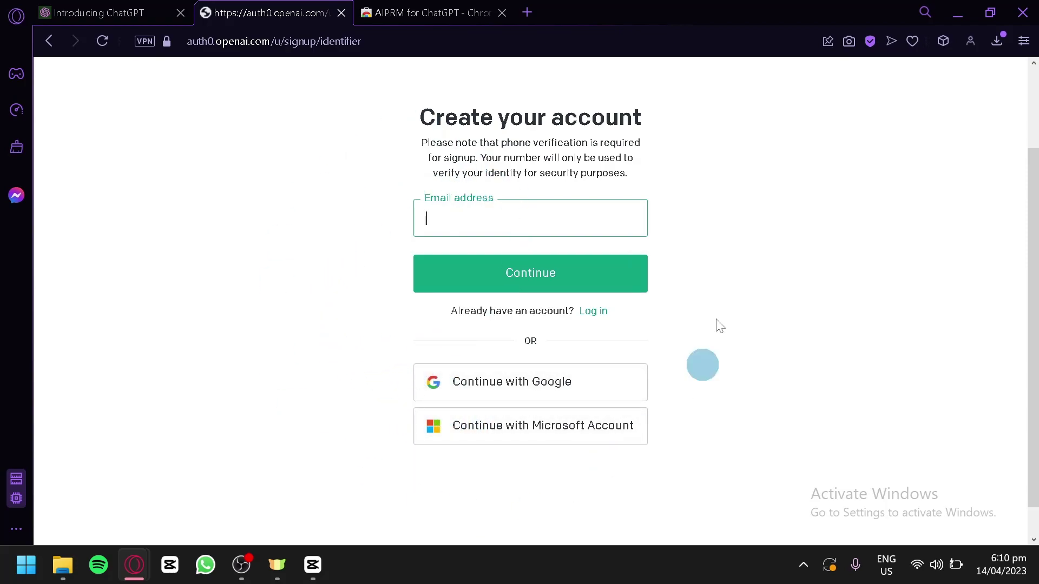
pyautogui.click(546, 381)
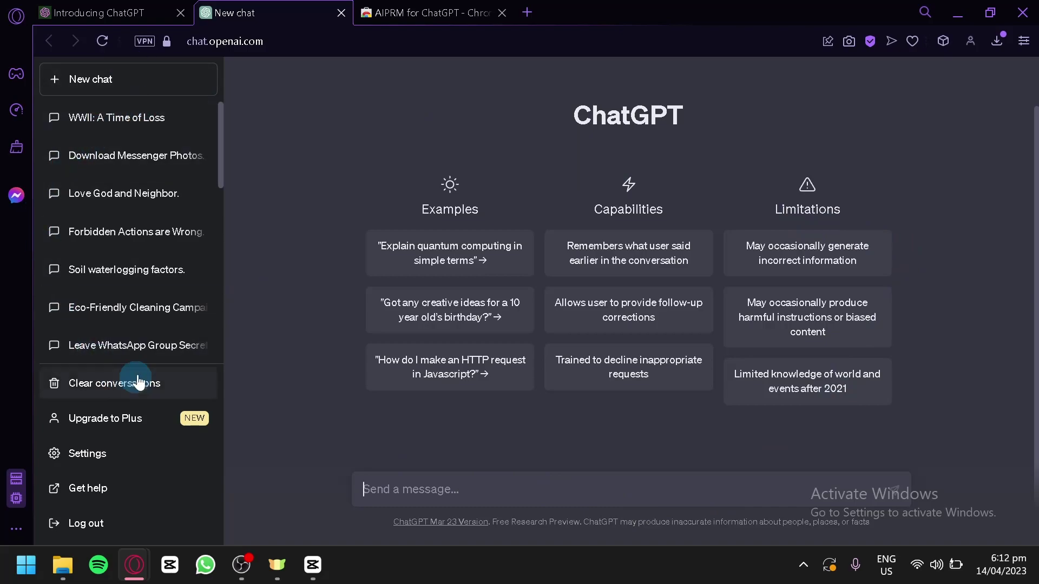
# - Open the past conversation "WWII: A Time of Loss" from the chat history
pyautogui.doubleClick(157, 134)
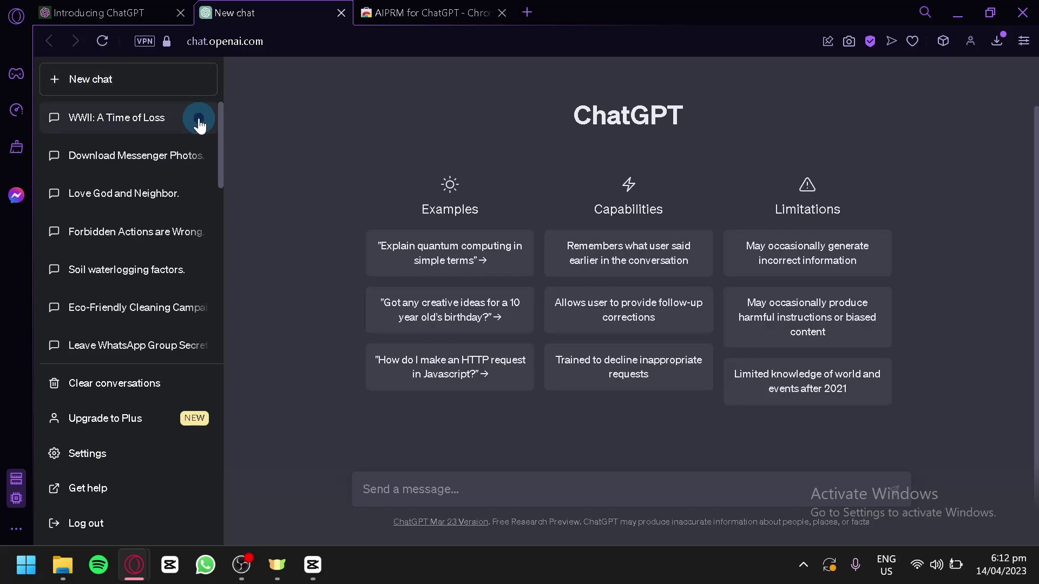
pyautogui.click(196, 124)
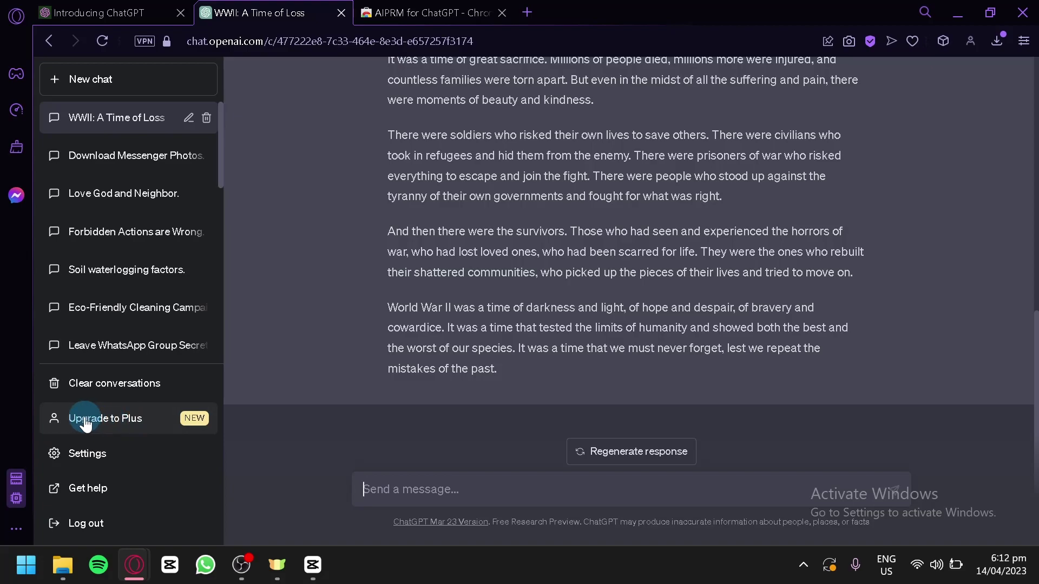
# - Check the Dark mode option in the settings and look back through the WWII conversation's response
pyautogui.click(133, 463)
pyautogui.click(615, 314)
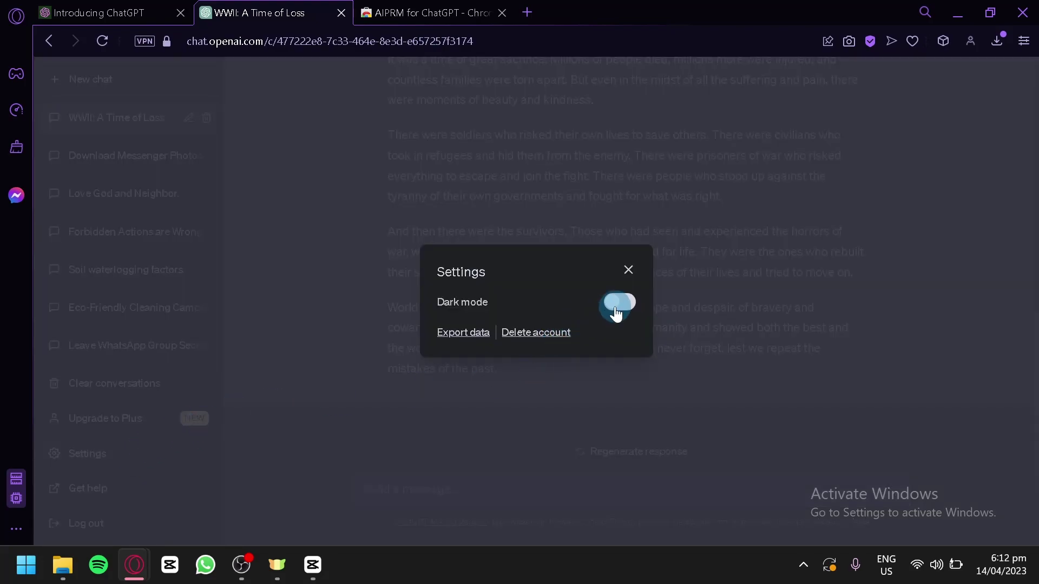
pyautogui.click(628, 270)
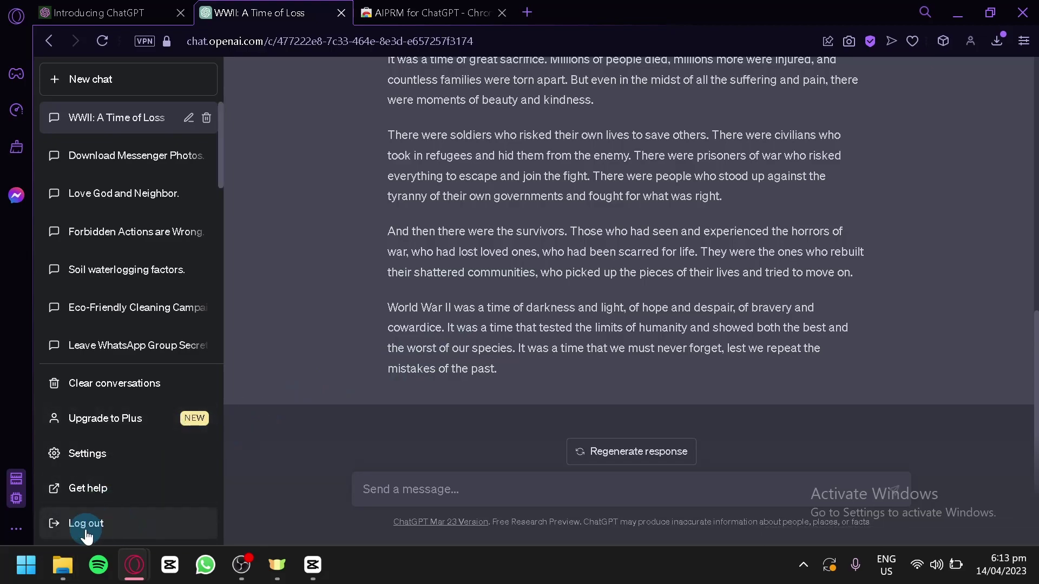
pyautogui.scroll(15, 603, 295)
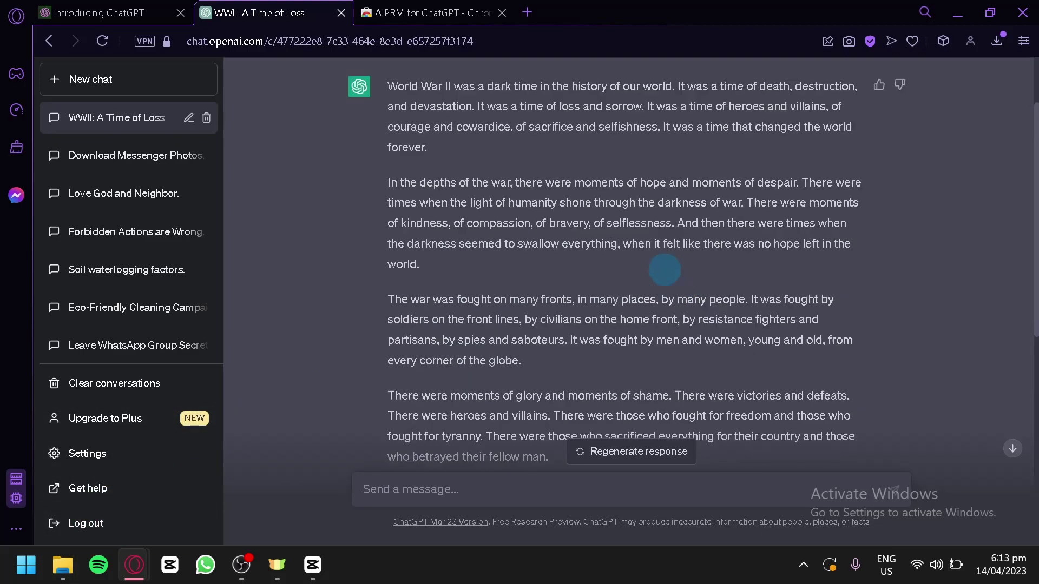
# - Start a new chat and send "Create an essay about health issues that smoking can cause. Add citations in APA format"
pyautogui.click(112, 77)
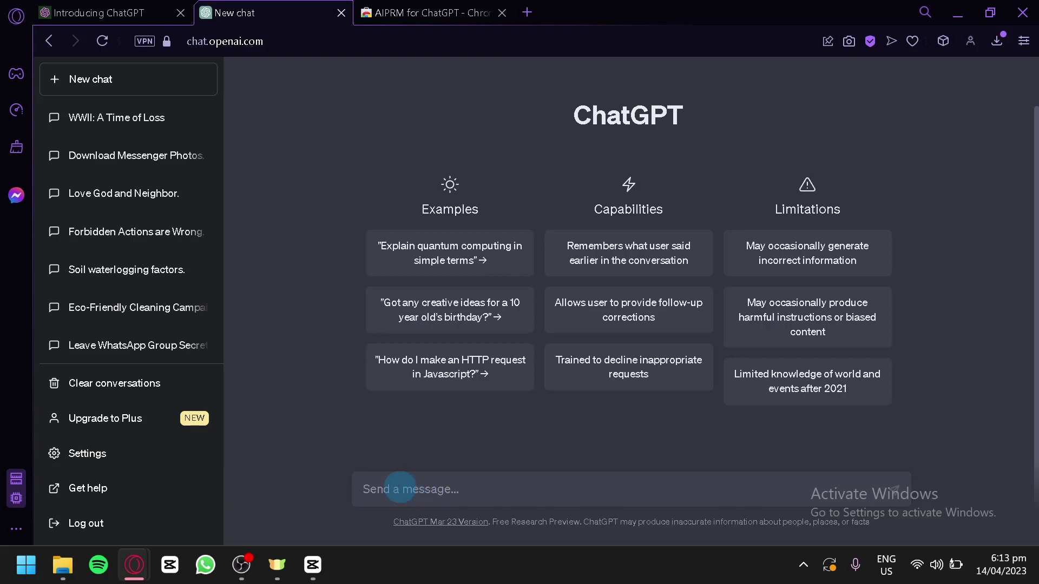
pyautogui.write('Create an essay about')
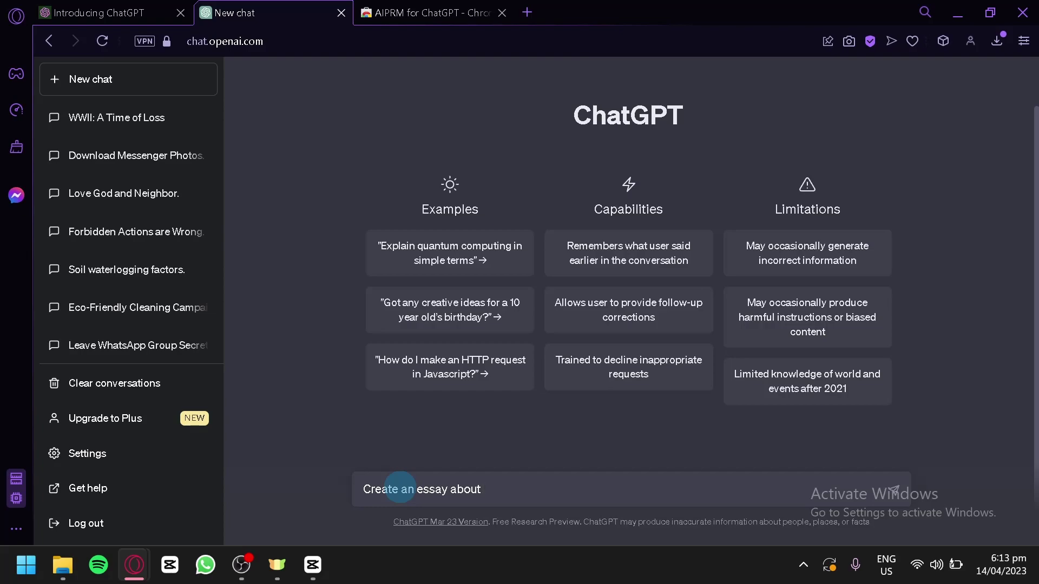
pyautogui.write('health issues that smoking')
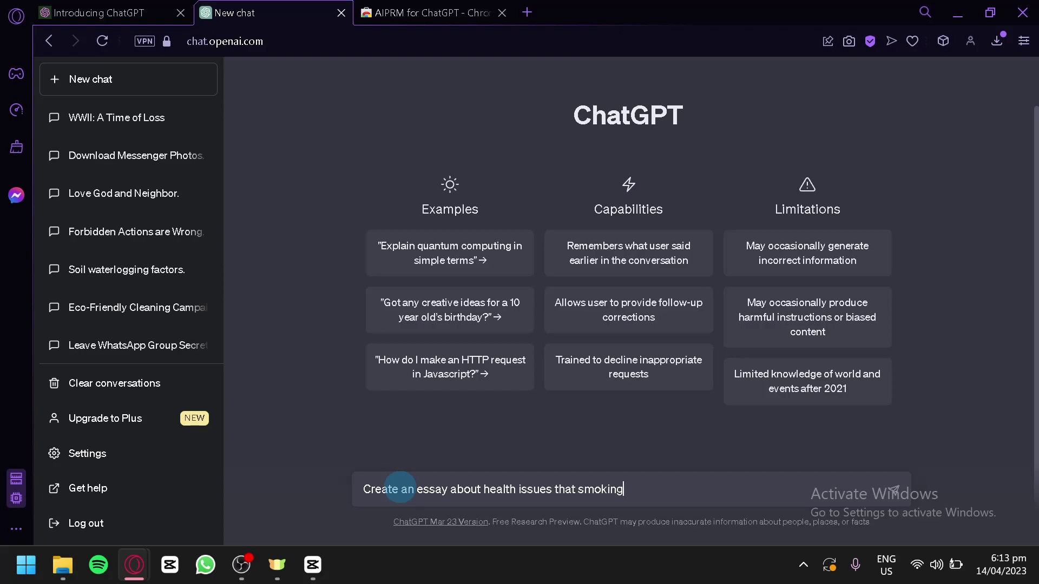
pyautogui.write(' can cause. Add citations')
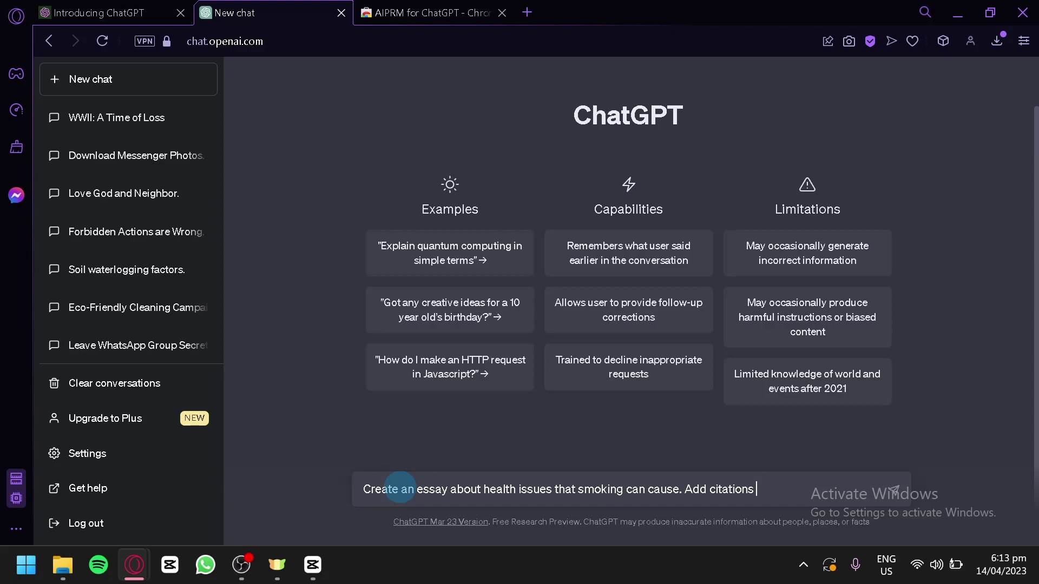
pyautogui.write('in')
pyautogui.write(' APA format')
pyautogui.press('Return')
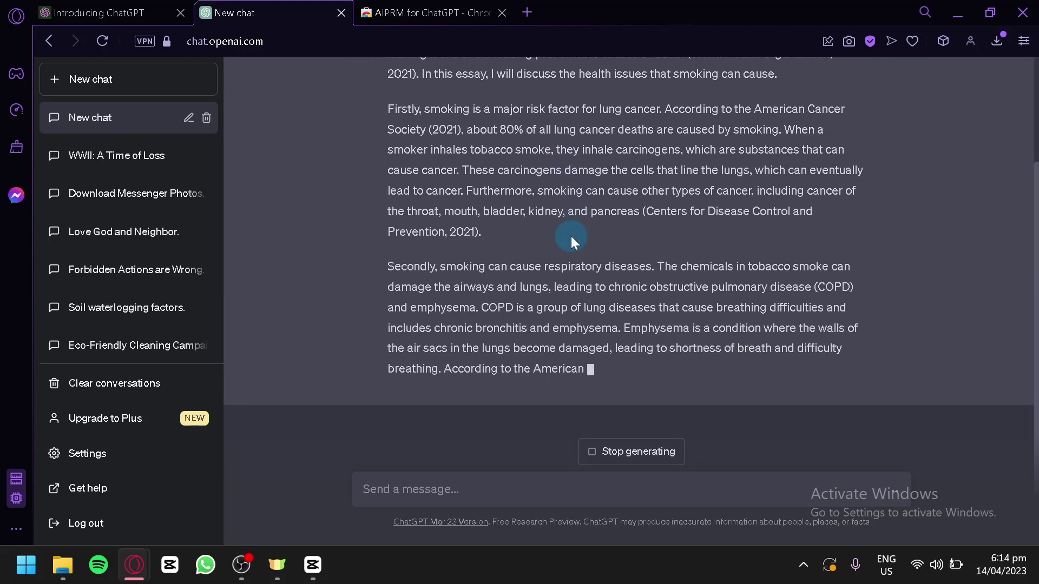
# - Skim the generated smoking essay from its opening through the body paragraphs
pyautogui.scroll(2, 600, 311)
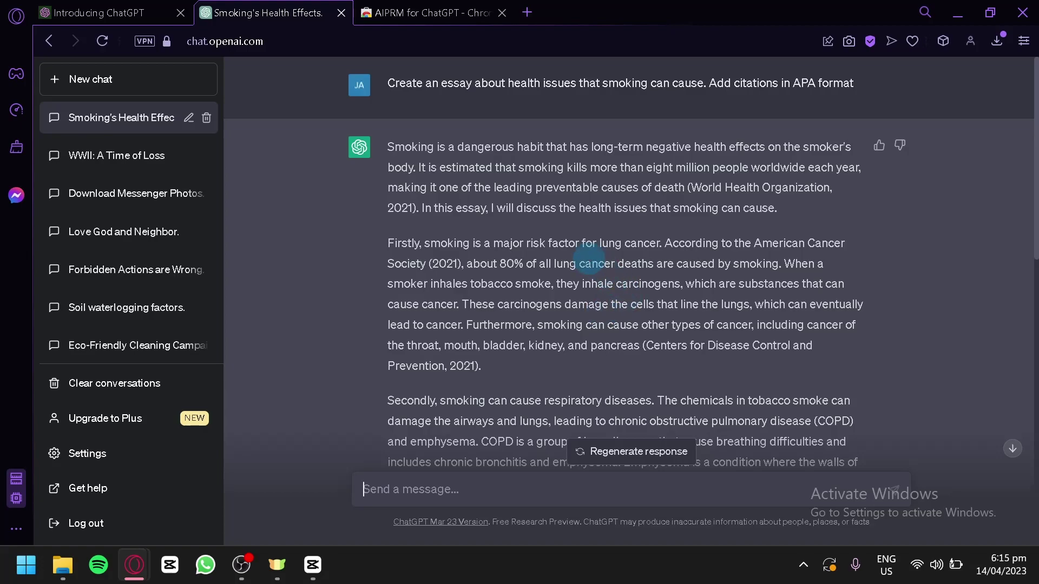
pyautogui.scroll(-3, 589, 258)
pyautogui.scroll(3, 558, 178)
pyautogui.scroll(-8, 515, 161)
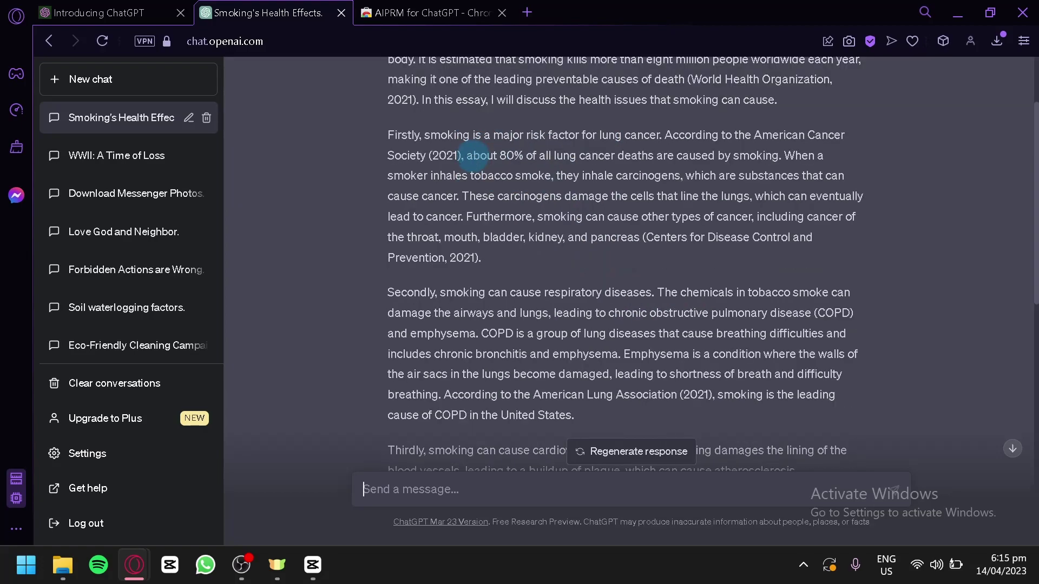
pyautogui.scroll(-4, 381, 219)
pyautogui.scroll(11, 584, 177)
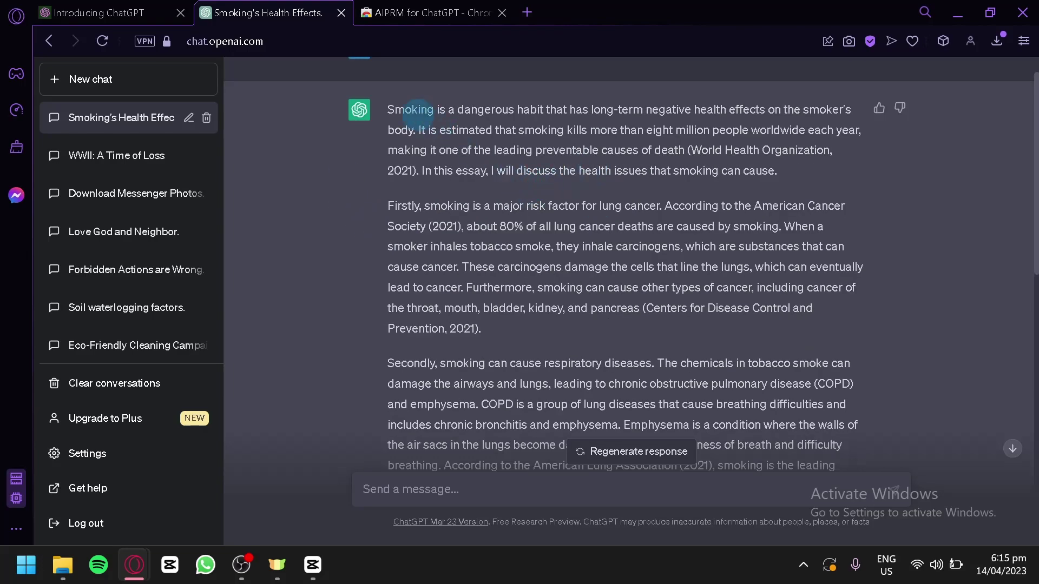
# - Examine the smoking essay's structure: introduction, body paragraphs, conclusion and the list of references
pyautogui.moveTo(380, 108); pyautogui.dragTo(688, 172)
pyautogui.moveTo(381, 193); pyautogui.dragTo(427, 226)
pyautogui.doubleClick(403, 205)
pyautogui.scroll(-8, 427, 247)
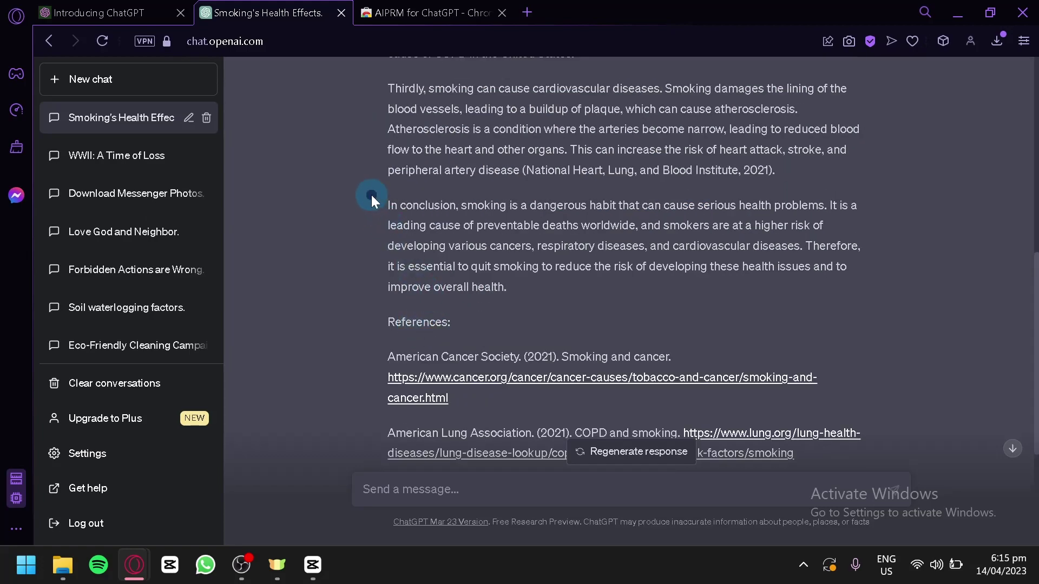
pyautogui.moveTo(371, 194); pyautogui.dragTo(510, 273)
pyautogui.click(516, 288)
pyautogui.scroll(-3, 508, 282)
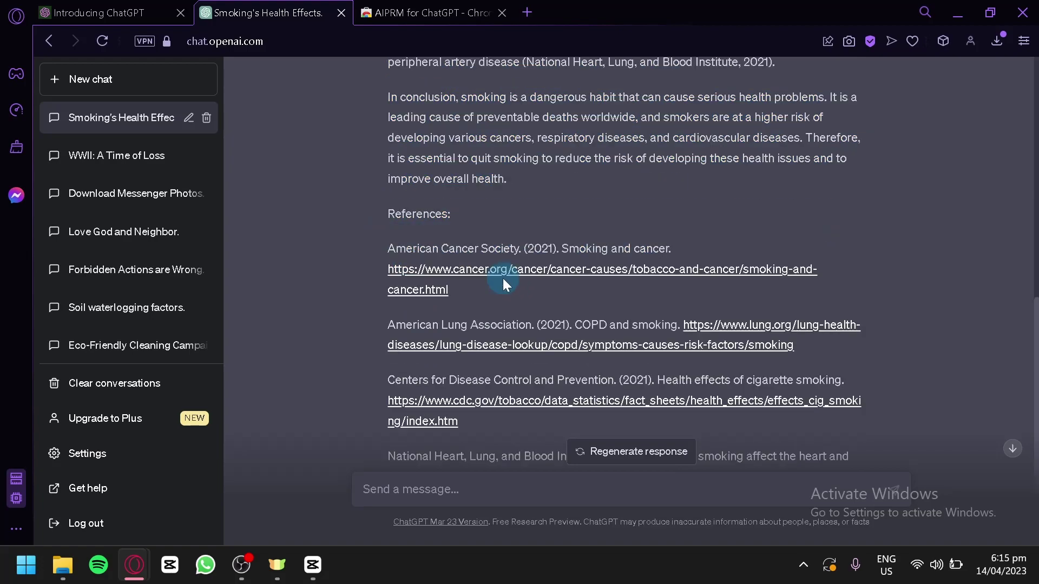
pyautogui.scroll(-1, 433, 217)
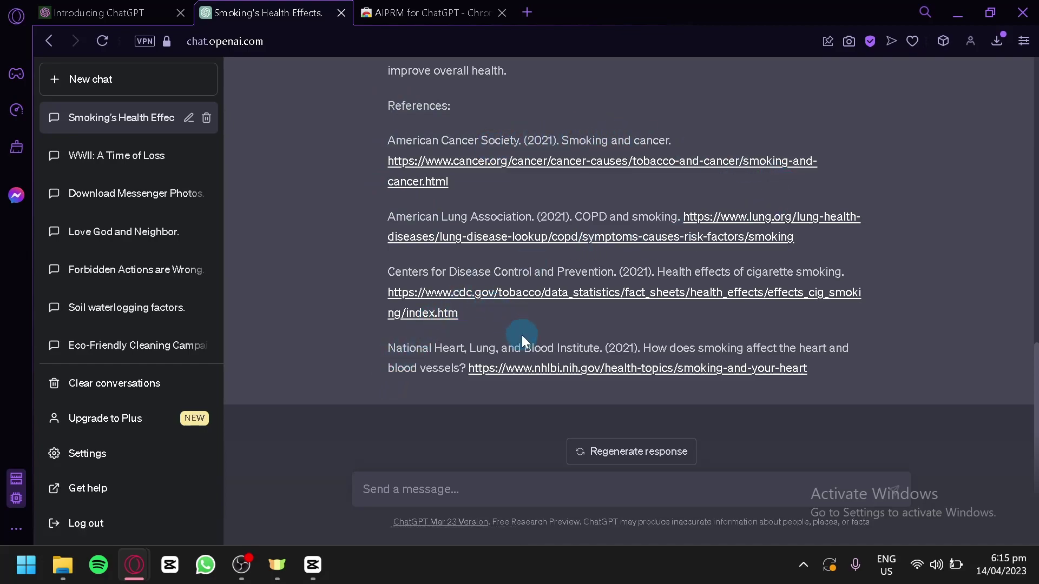
pyautogui.scroll(20, 521, 336)
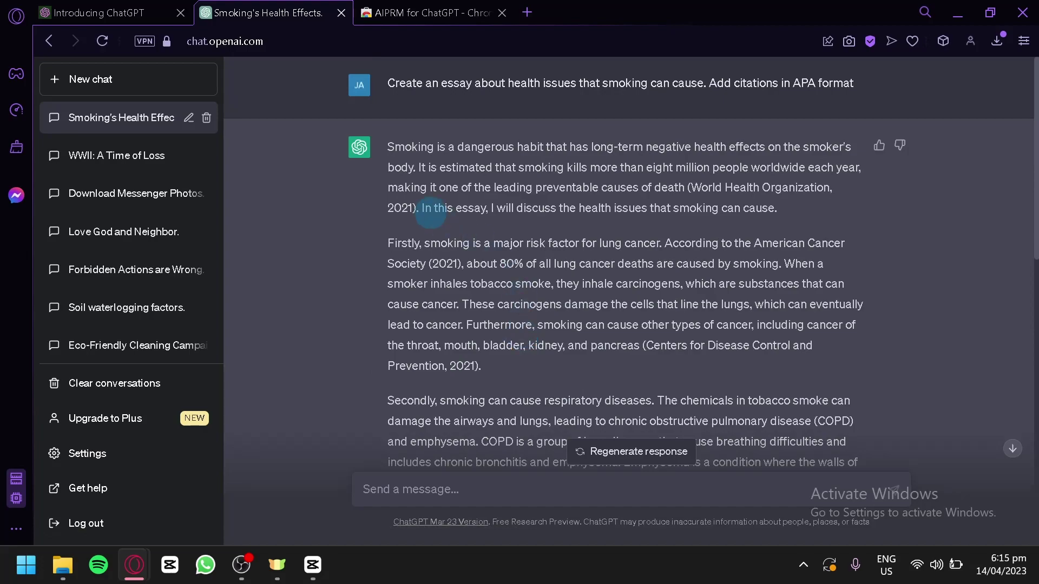
# - Write a follow-up message in the same chat reading "Create an essay that is 500 words long only"
pyautogui.click(476, 492)
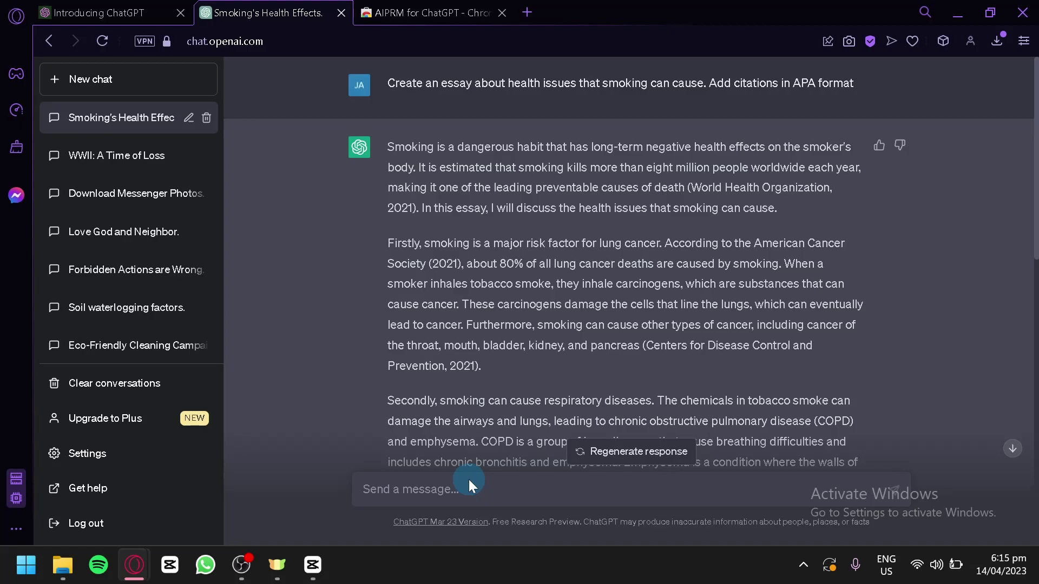
pyautogui.write('Create ')
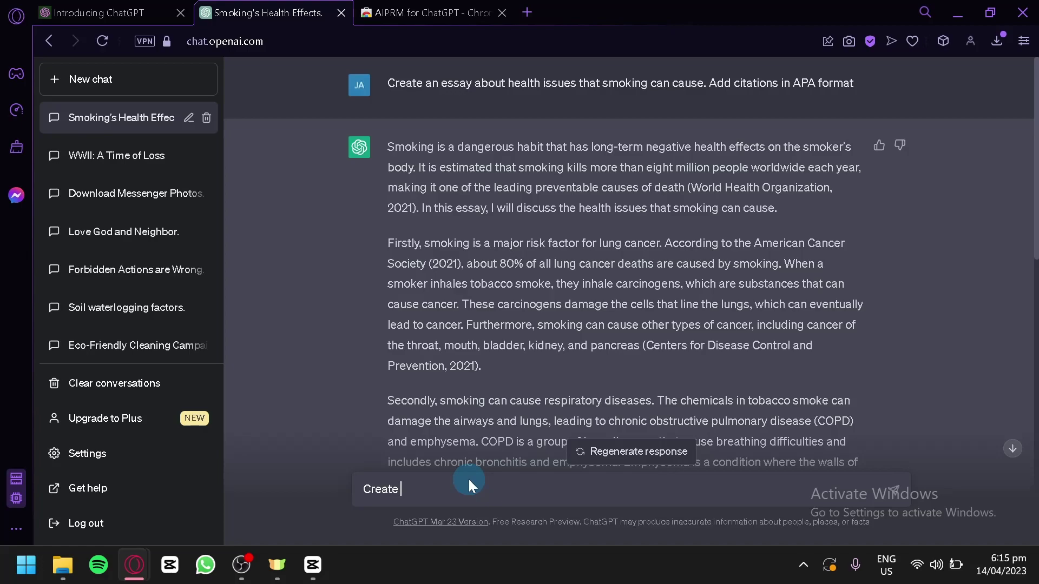
pyautogui.write("an essay that's 500 wrods")
pyautogui.press('BackSpace')
pyautogui.press('BackSpace')
pyautogui.press('BackSpace')
pyautogui.press('BackSpace')
pyautogui.write('ords long only')
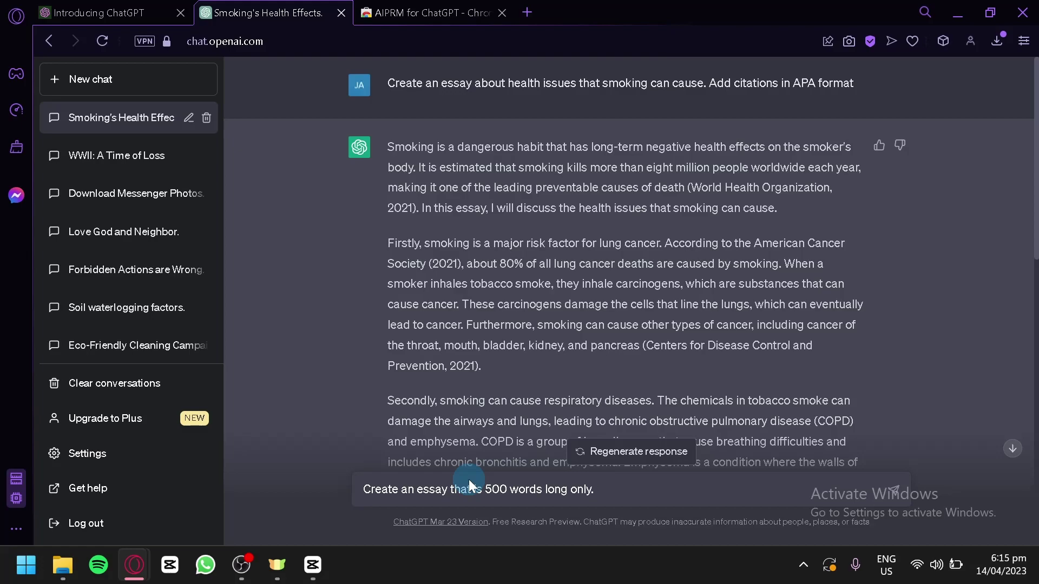
# - Complete the message with "Use cheery tone. Benefits of cat pets" and send it
pyautogui.write('. Use cheat')
pyautogui.press('BackSpace')
pyautogui.press('BackSpace')
pyautogui.write('ery tone')
pyautogui.write('. Benefits of ')
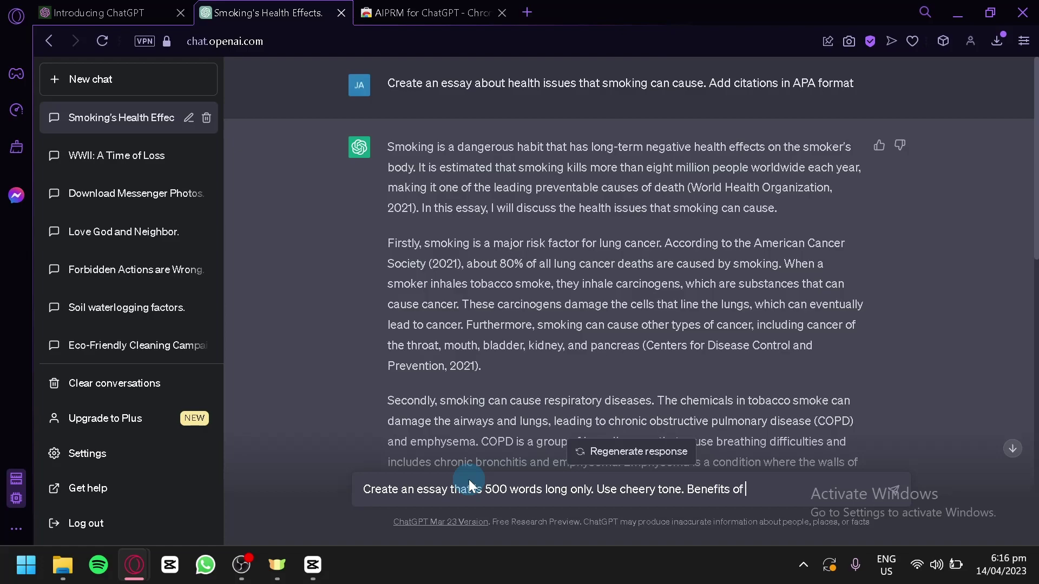
pyautogui.write('cat per')
pyautogui.write('s')
pyautogui.press('Return')
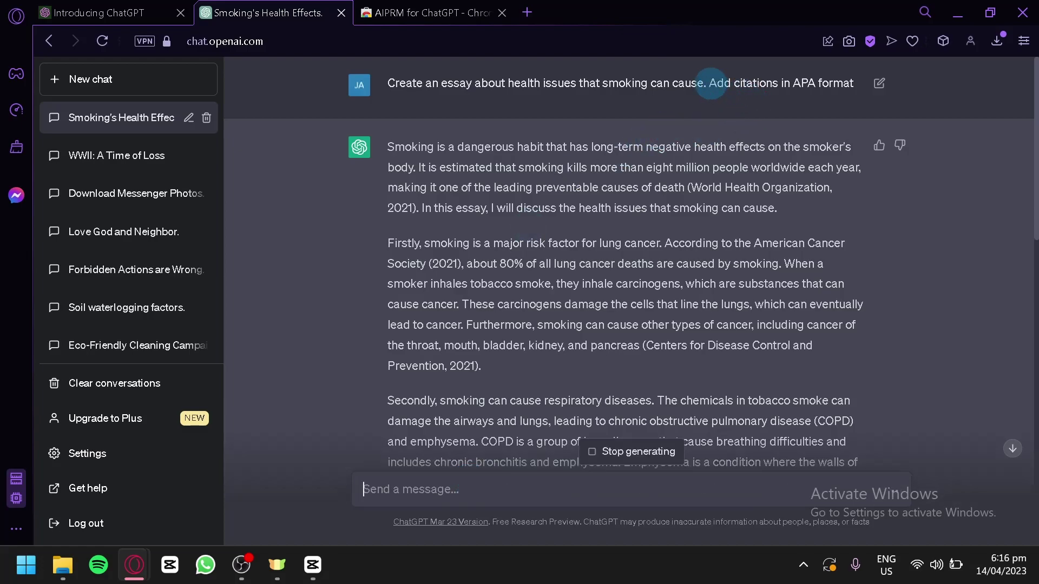
# - Review the first prompt's citation instruction and compare the cat essay with its word-count and tone prompt
pyautogui.moveTo(710, 84); pyautogui.dragTo(853, 84)
pyautogui.click(774, 148)
pyautogui.scroll(-15, 777, 189)
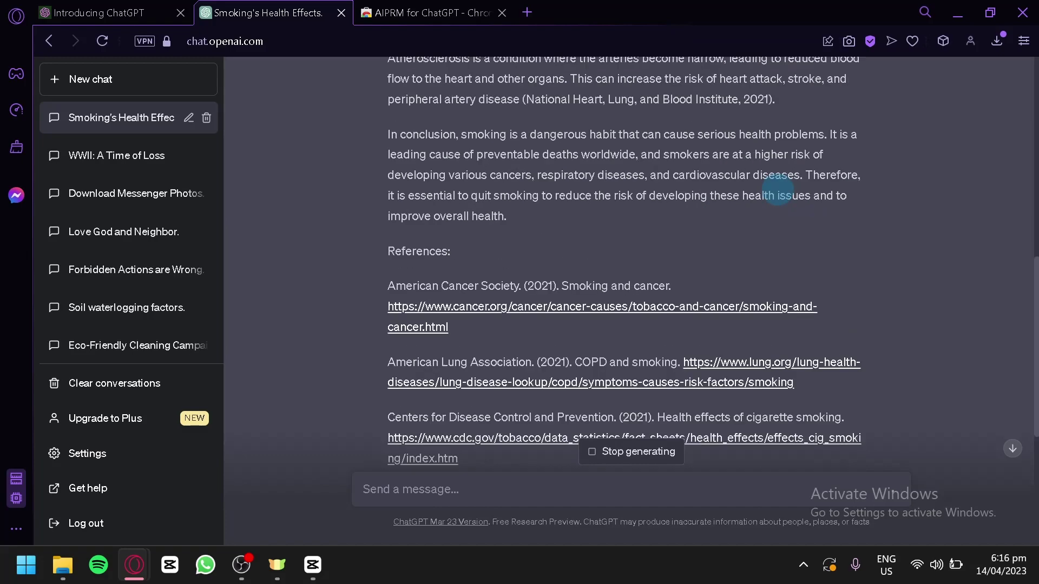
pyautogui.scroll(-6, 778, 191)
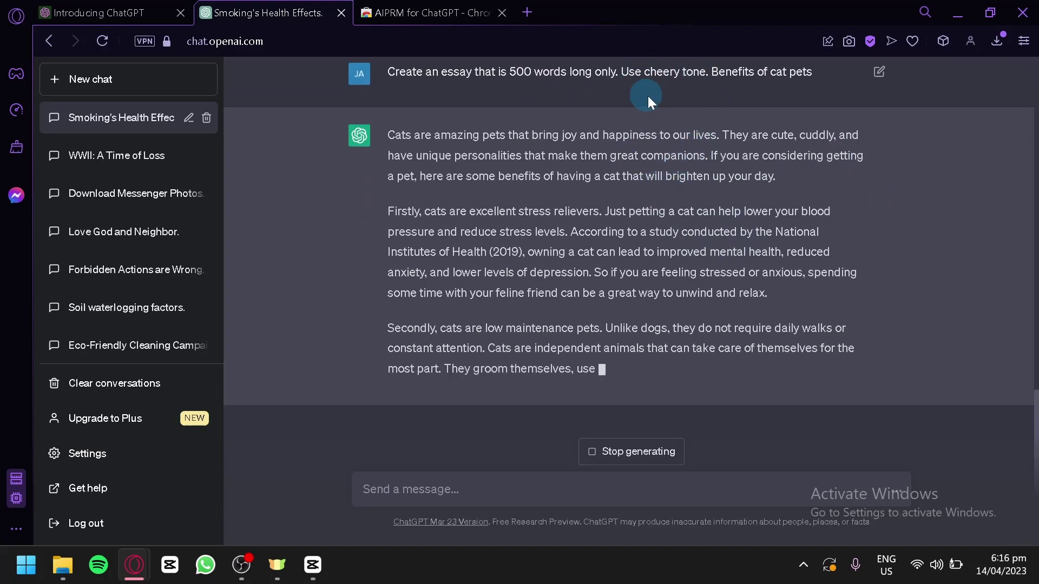
pyautogui.scroll(2, 834, 215)
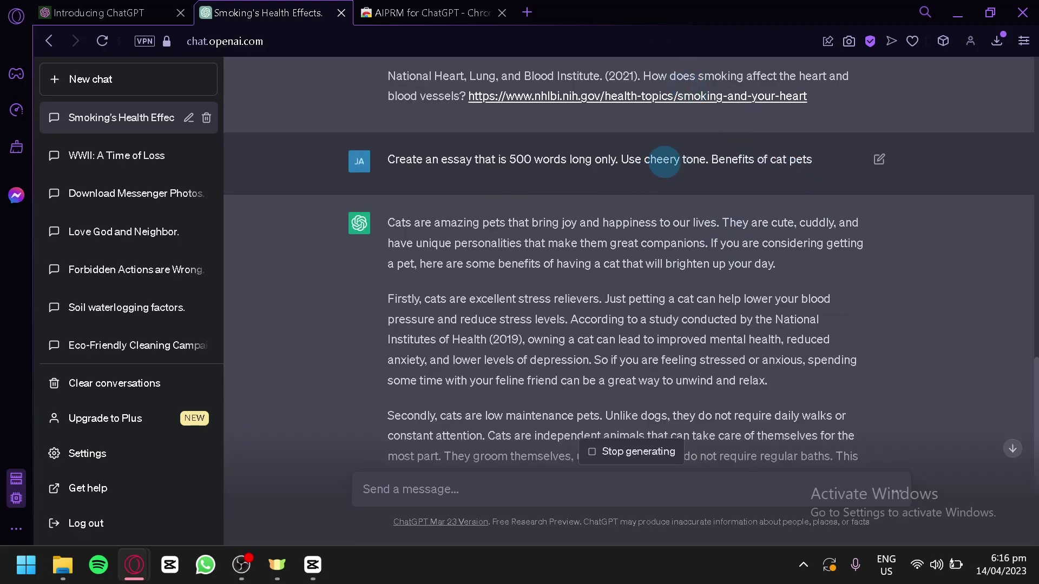
pyautogui.scroll(-3, 661, 168)
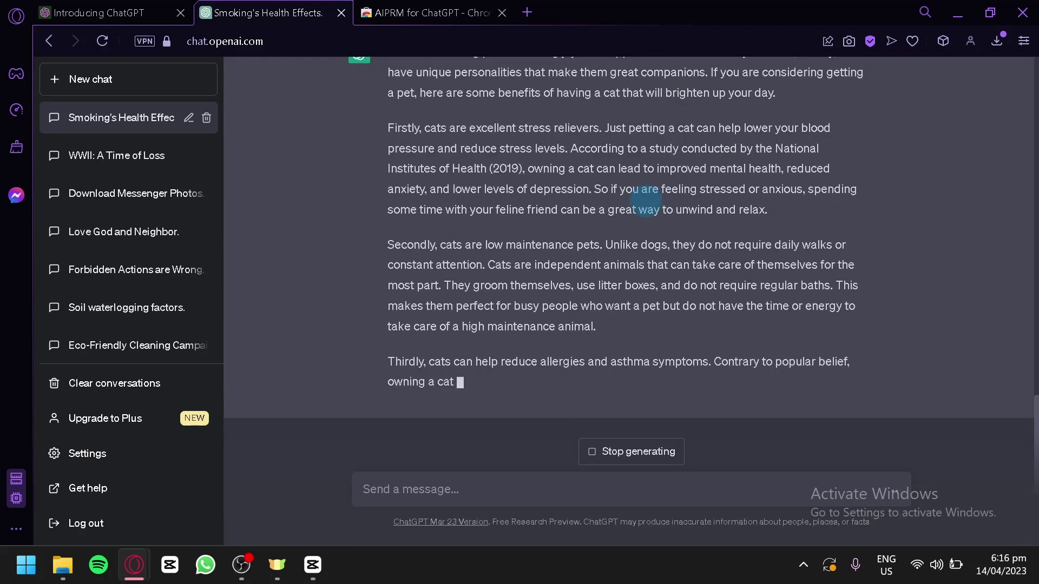
pyautogui.scroll(2, 622, 244)
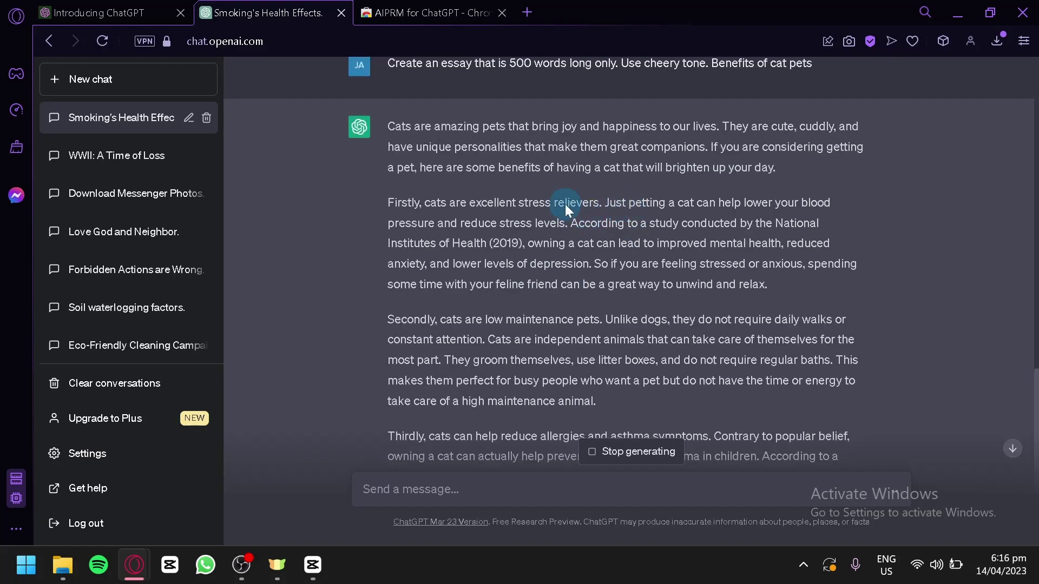
pyautogui.scroll(-4, 508, 222)
pyautogui.scroll(7, 457, 206)
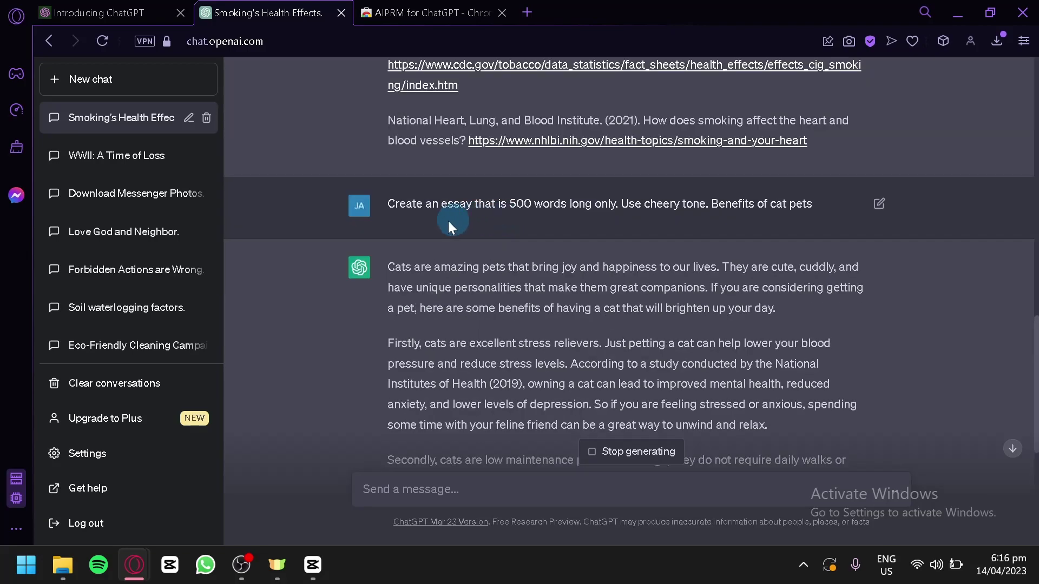
# - Examine the cat essay's structure by highlighting its introduction, body paragraphs and conclusion
pyautogui.moveTo(388, 267); pyautogui.dragTo(649, 292)
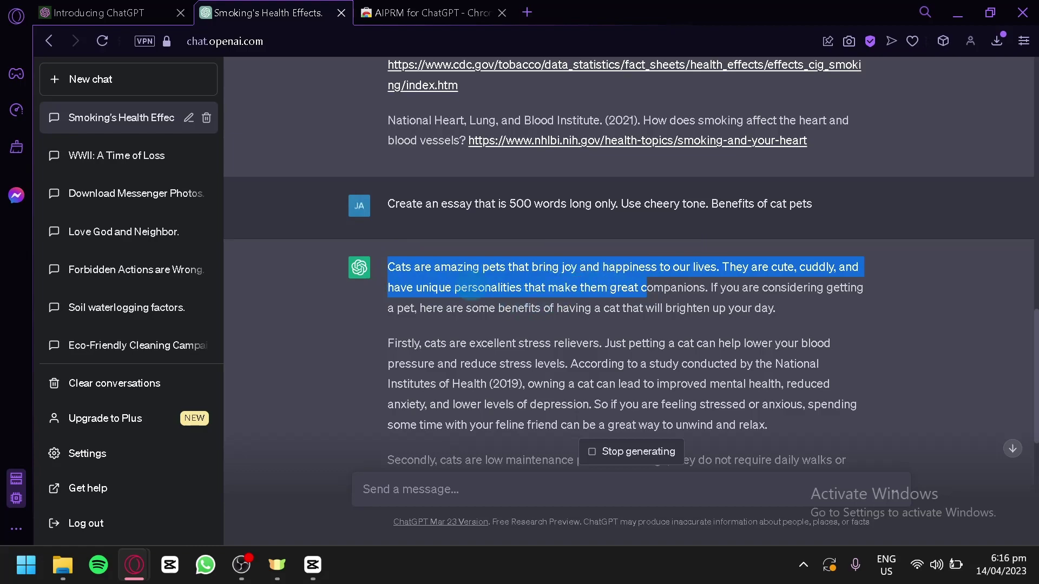
pyautogui.scroll(-4, 595, 286)
pyautogui.moveTo(387, 129); pyautogui.dragTo(581, 400)
pyautogui.scroll(-4, 582, 401)
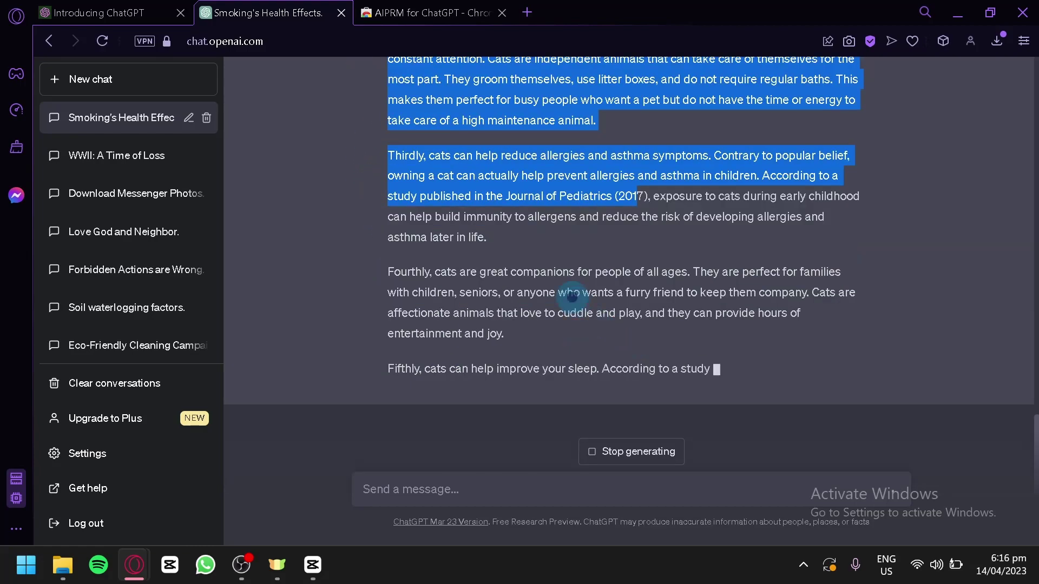
pyautogui.click(455, 360)
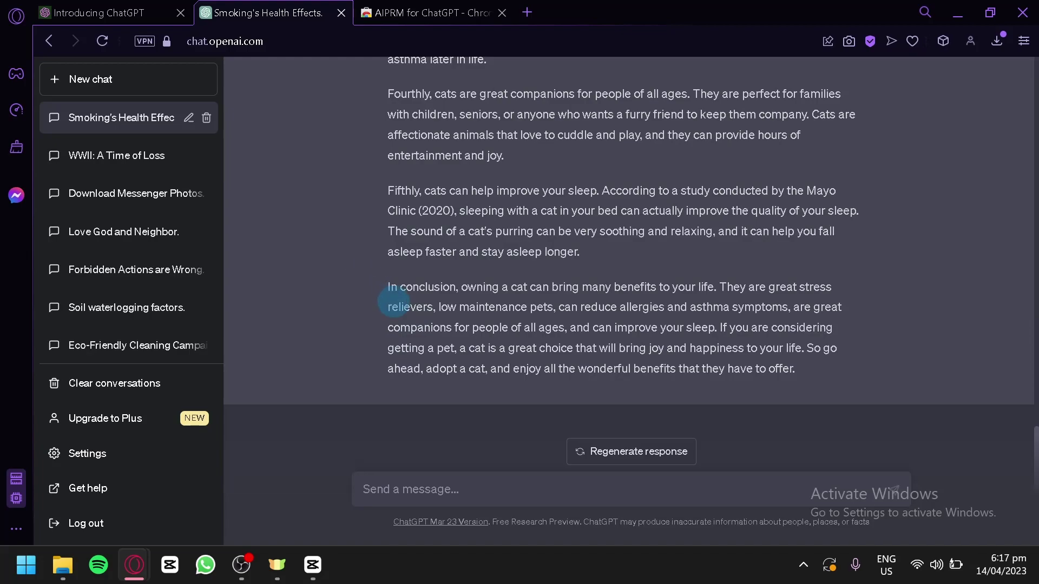
pyautogui.moveTo(388, 288); pyautogui.dragTo(718, 391)
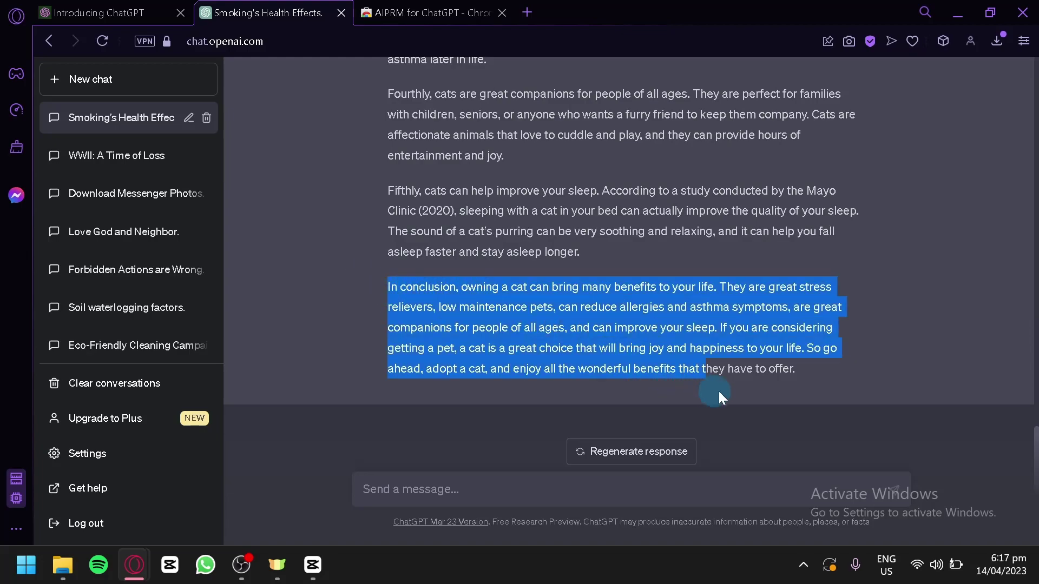
# - Review the smoking and cat essays with their prompts again, highlighting the cat essay's prompt
pyautogui.moveTo(817, 392); pyautogui.dragTo(817, 391)
pyautogui.click(821, 345)
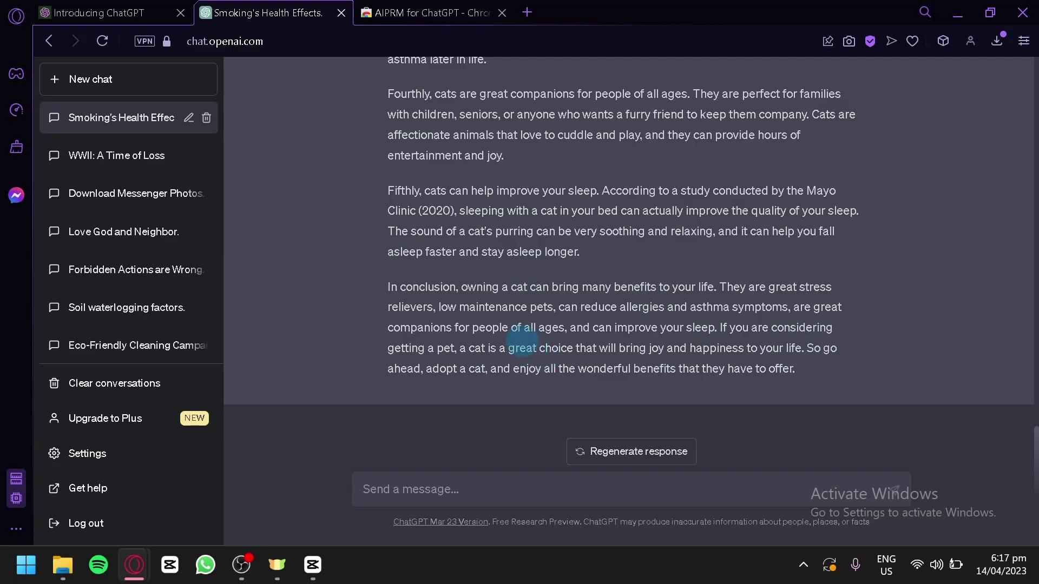
pyautogui.scroll(12, 520, 339)
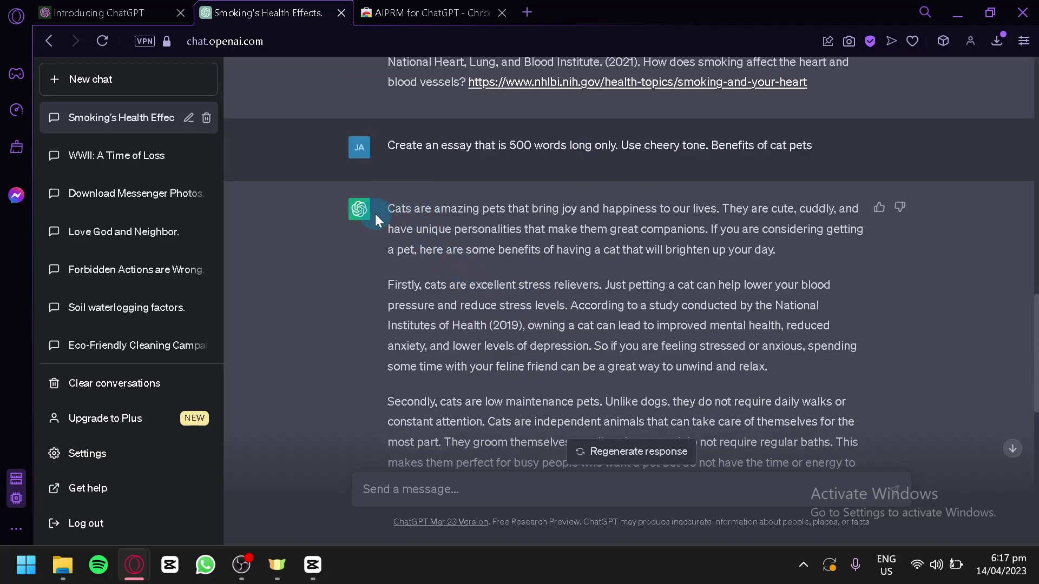
pyautogui.scroll(-12, 382, 210)
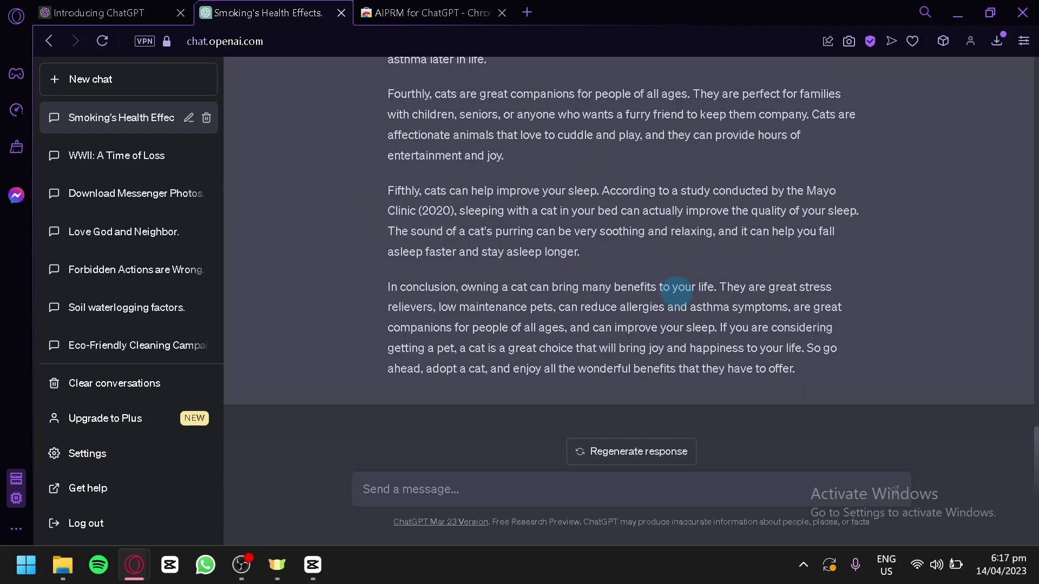
pyautogui.scroll(15, 556, 269)
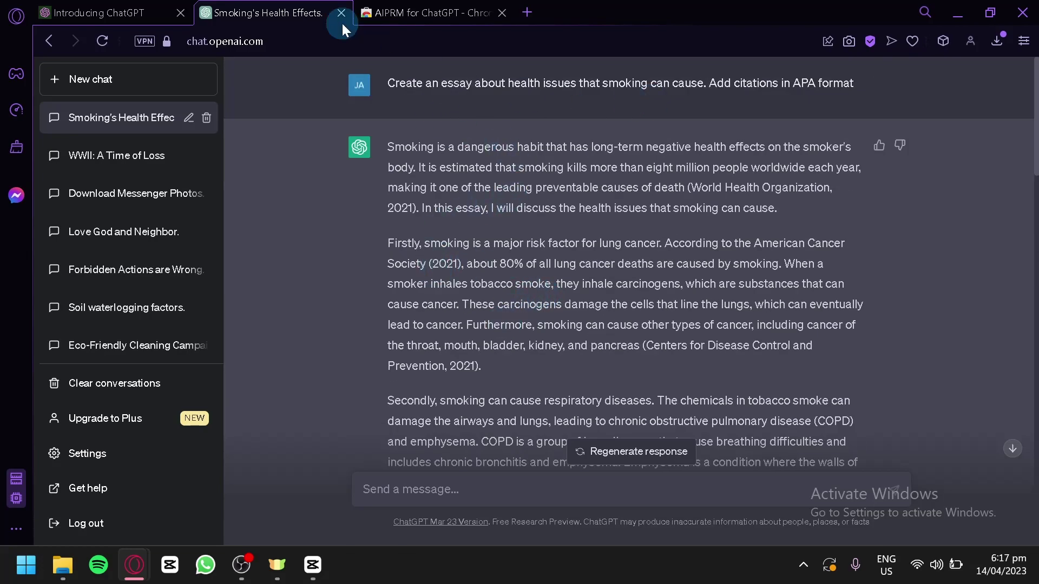
pyautogui.scroll(-15, 439, 161)
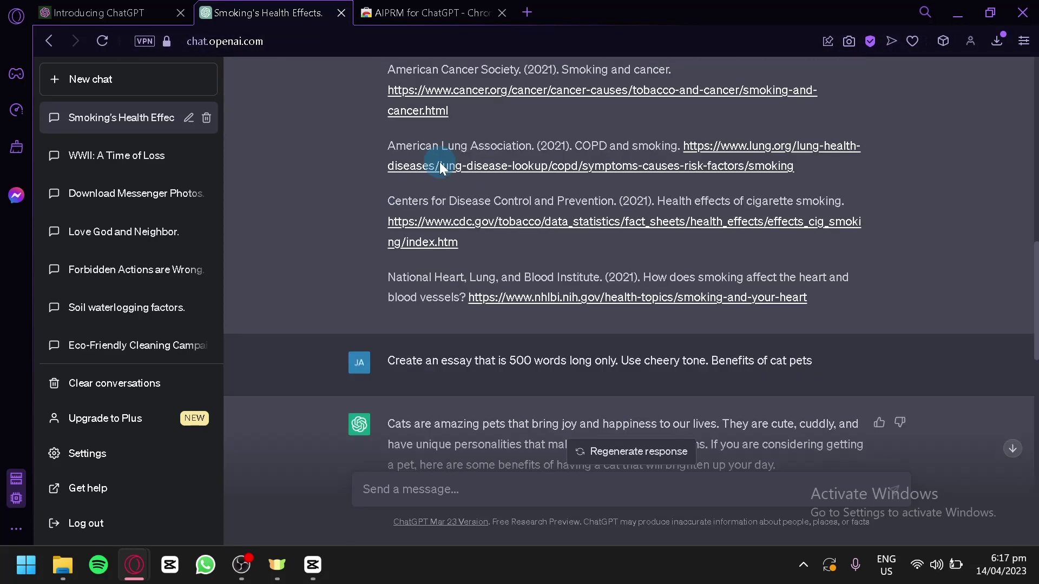
pyautogui.moveTo(393, 370); pyautogui.dragTo(800, 374)
pyautogui.click(602, 372)
pyautogui.scroll(-5, 602, 372)
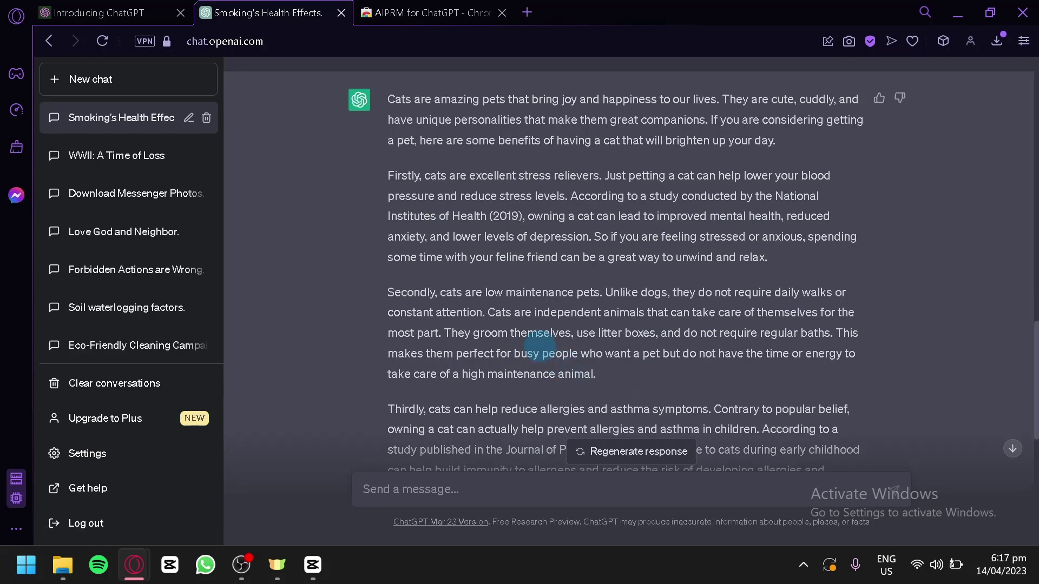
pyautogui.scroll(-5, 539, 346)
# - Search the web in a new tab for "essay promts for chatpg reddit"
pyautogui.click(460, 13)
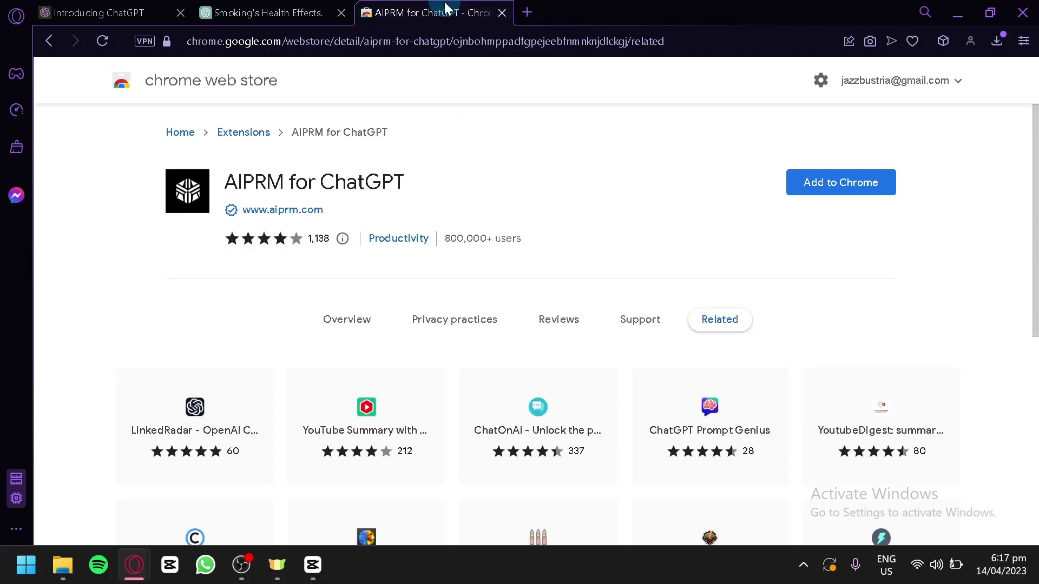
pyautogui.click(526, 11)
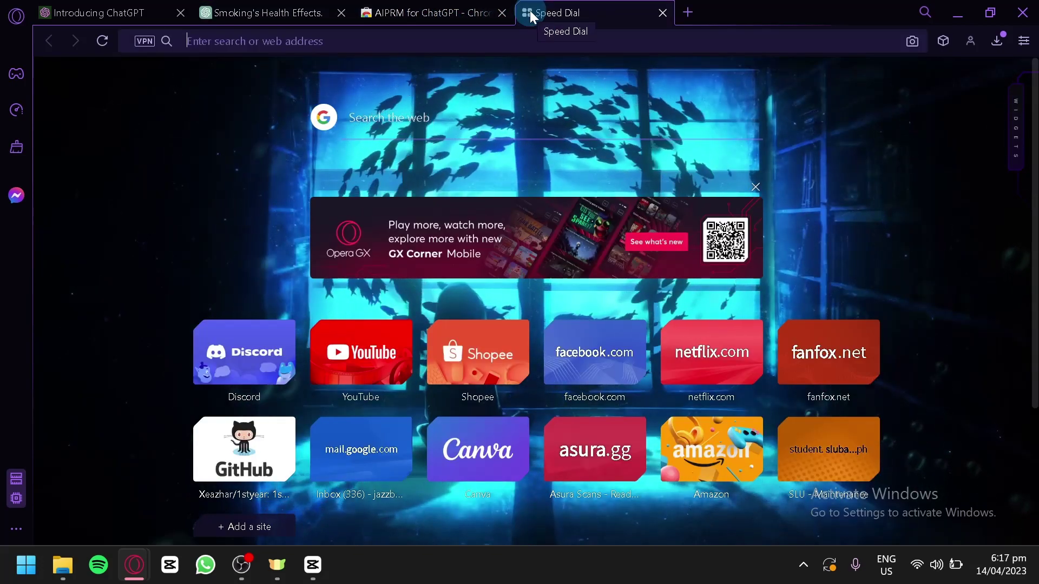
pyautogui.write('essa yp')
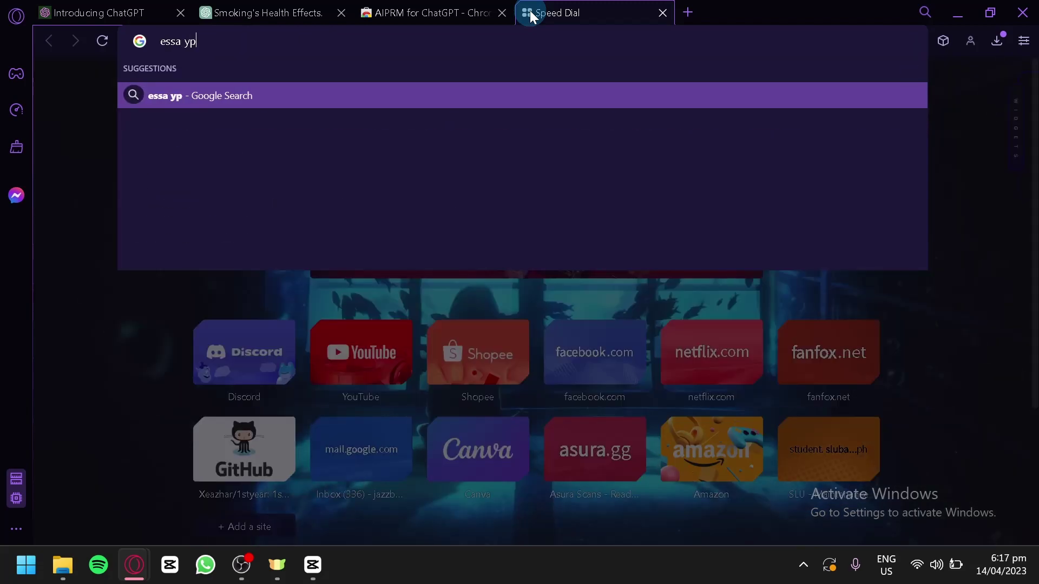
pyautogui.press('BackSpace')
pyautogui.press('BackSpace')
pyautogui.press('BackSpace')
pyautogui.write('y pro')
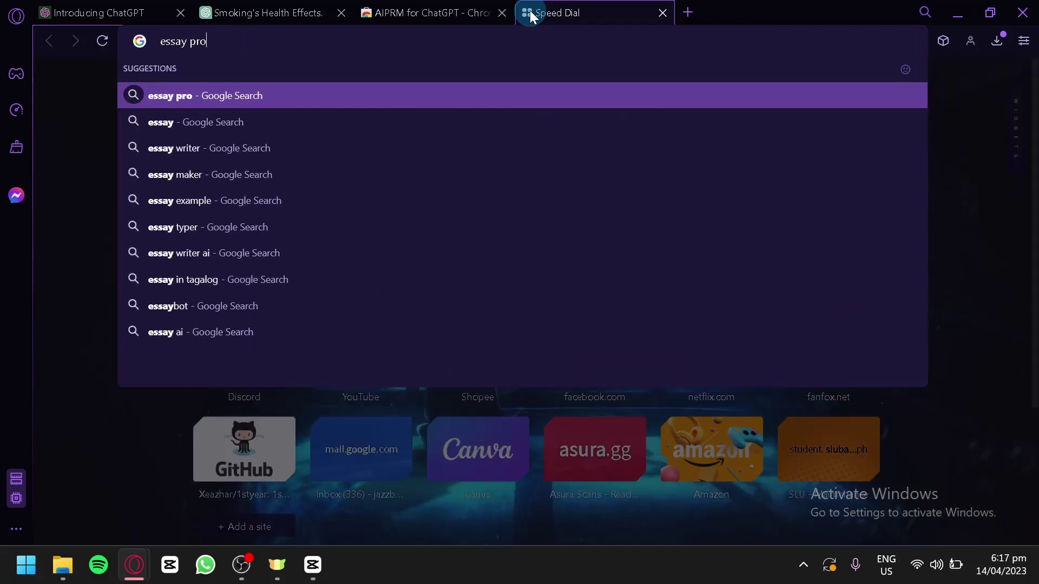
pyautogui.write('mts for chatpg ')
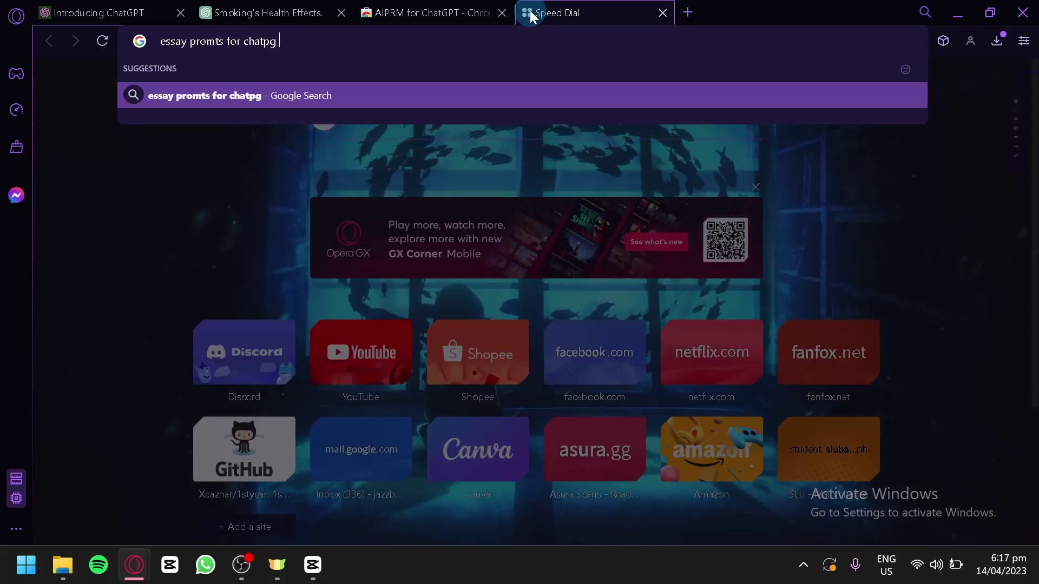
pyautogui.write('reddit')
pyautogui.press('Return')
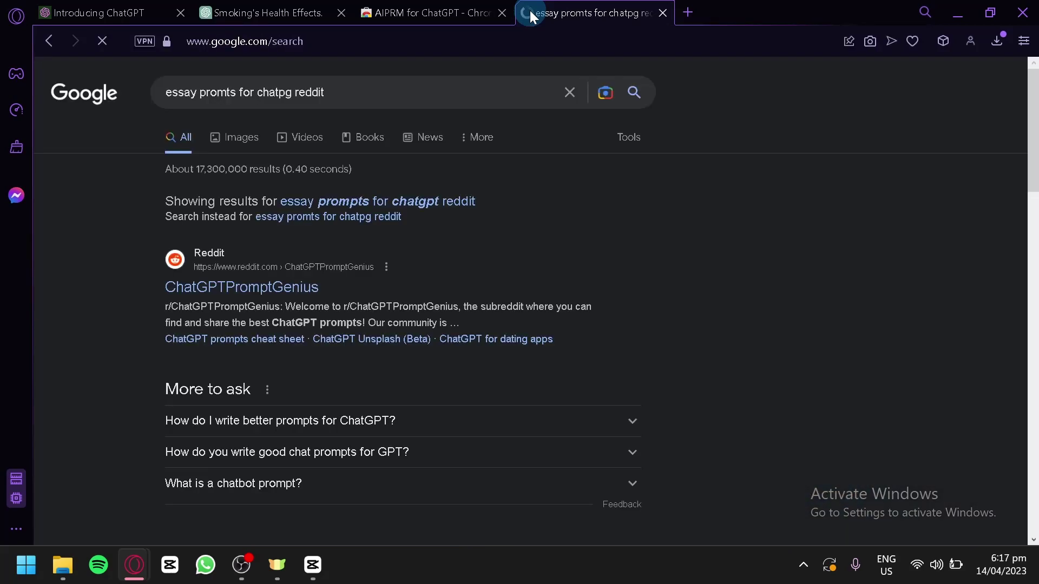
# - Open the ChatGPTPromptGenius subreddit from the search results
pyautogui.click(211, 290)
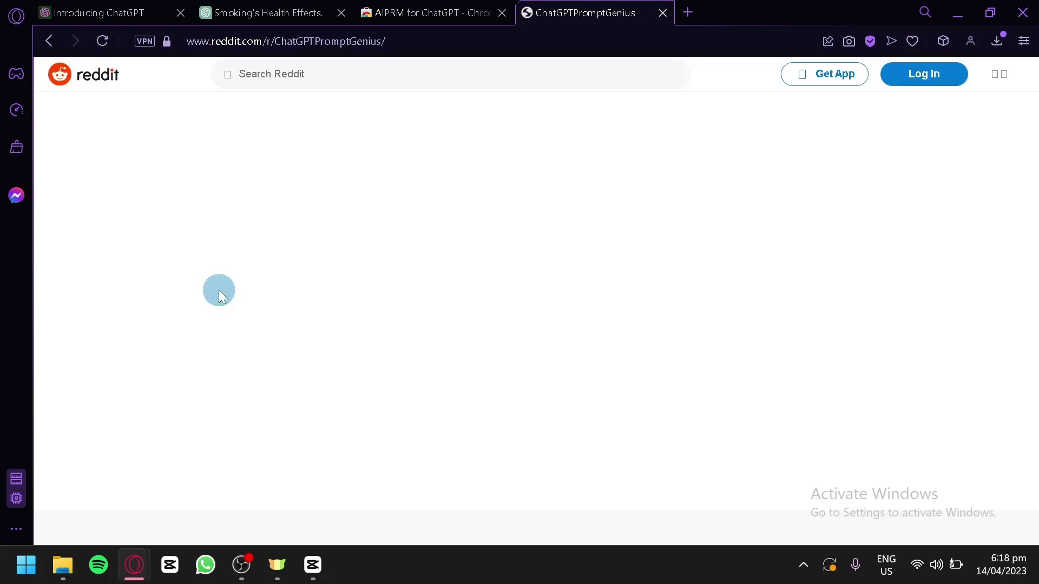
pyautogui.click(294, 9)
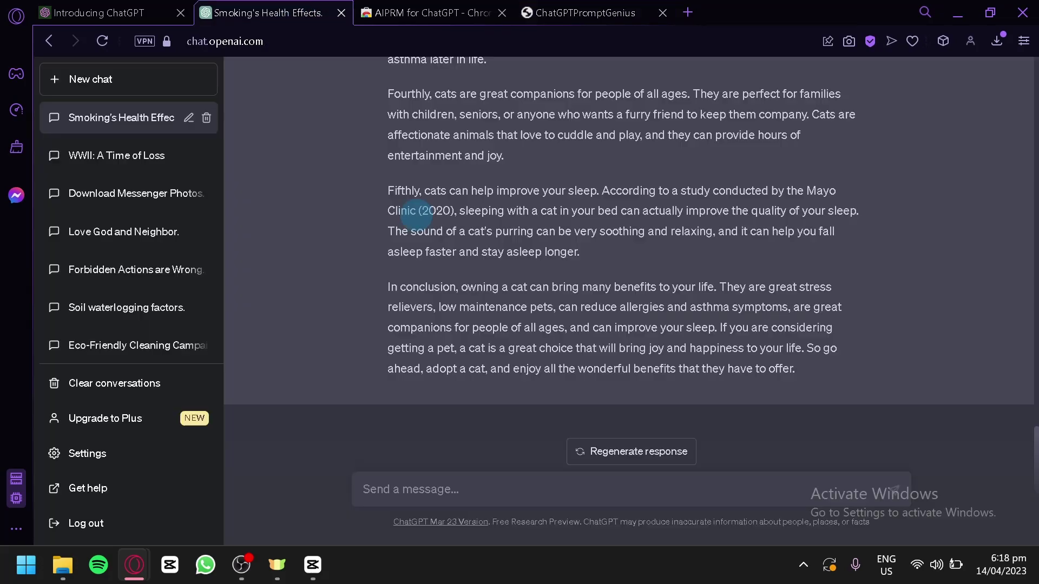
pyautogui.click(576, 3)
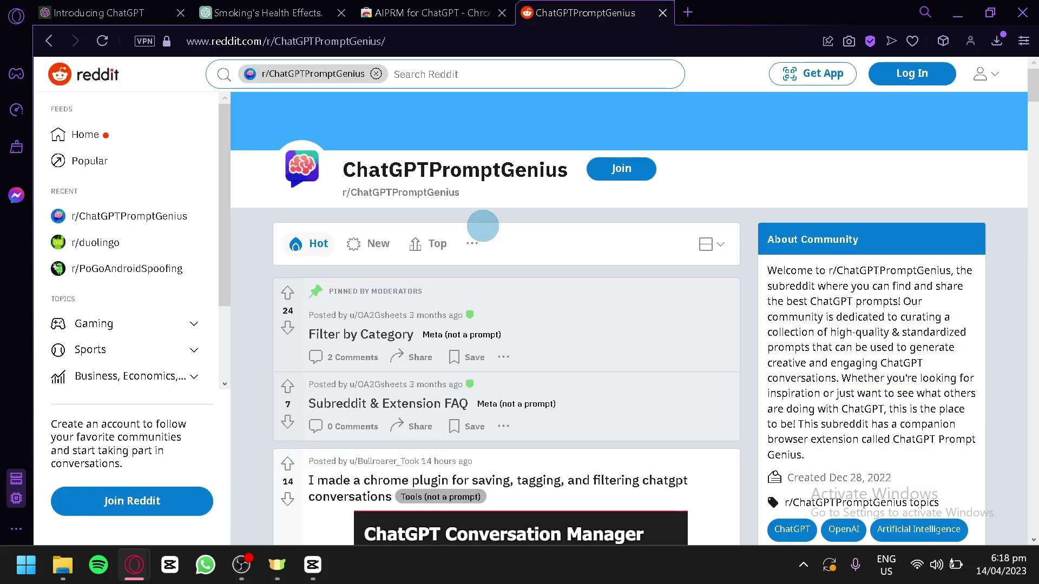
# - Find the subreddit post "Best List of ChatGPT Prompts to Use" and open its linked jedihacker.com article
pyautogui.scroll(-13, 591, 357)
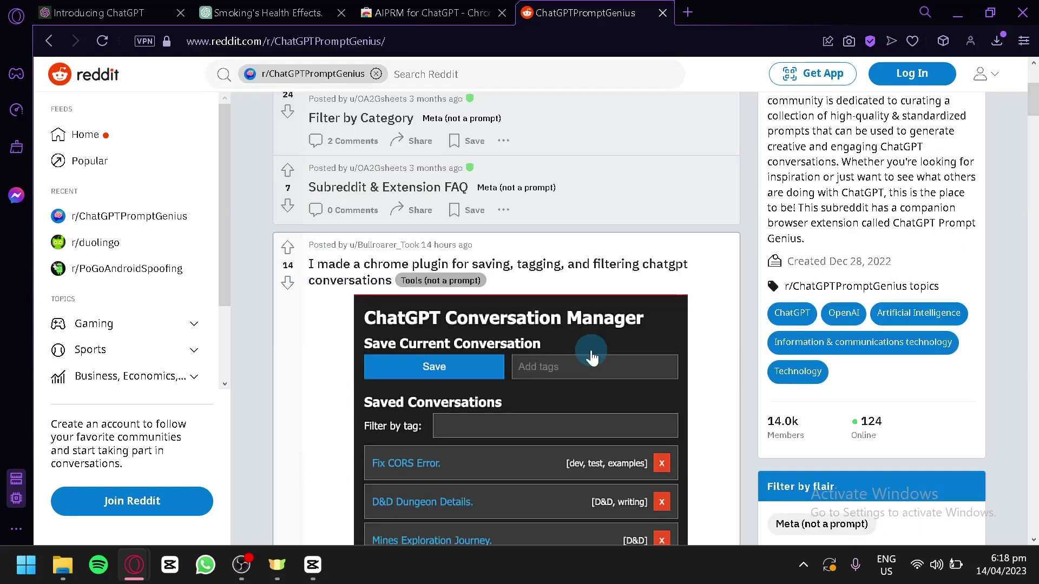
pyautogui.scroll(-6, 591, 357)
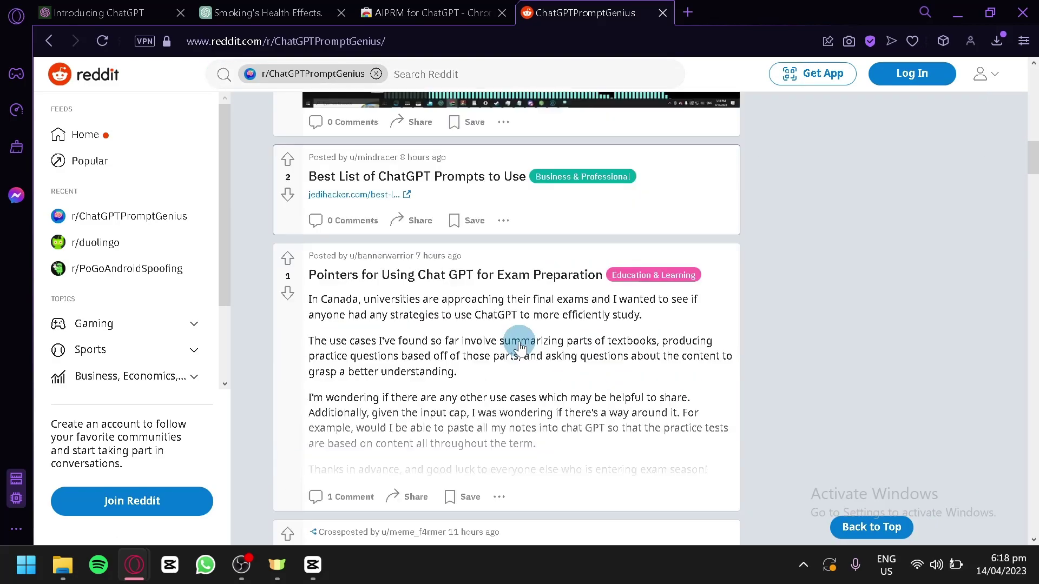
pyautogui.scroll(-4, 463, 359)
pyautogui.scroll(7, 405, 298)
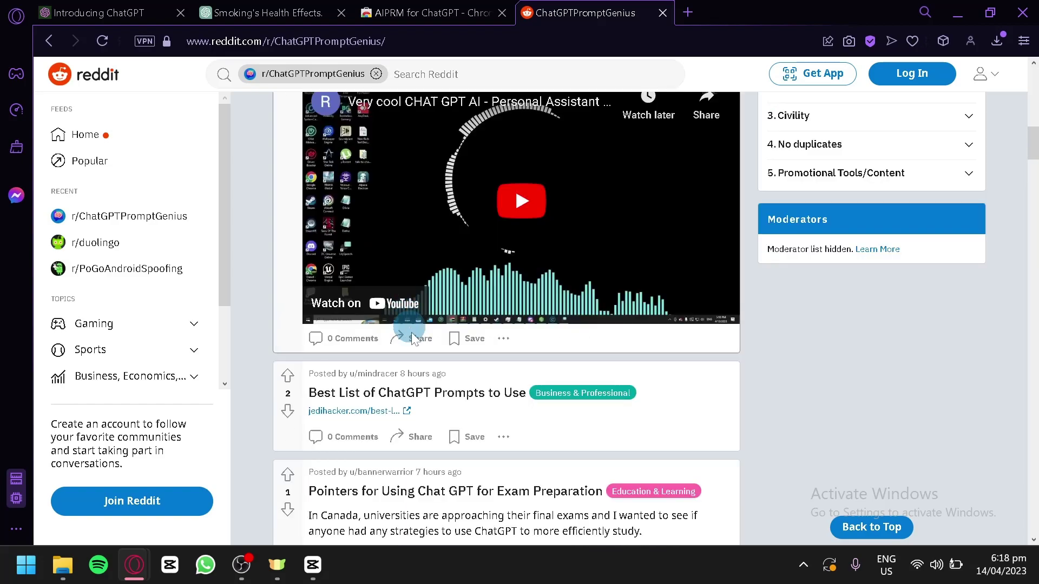
pyautogui.scroll(-1, 400, 330)
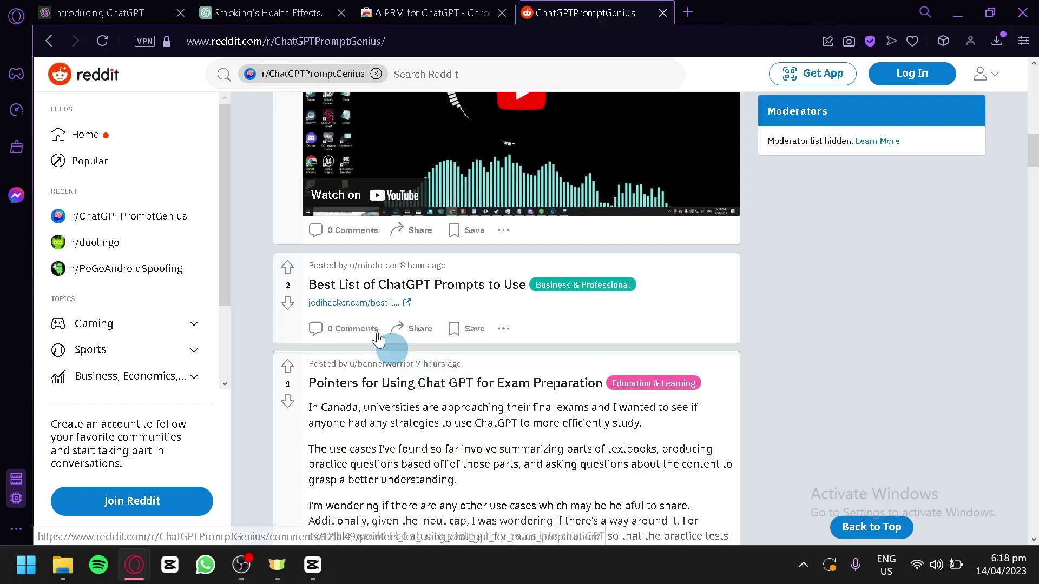
pyautogui.click(358, 295)
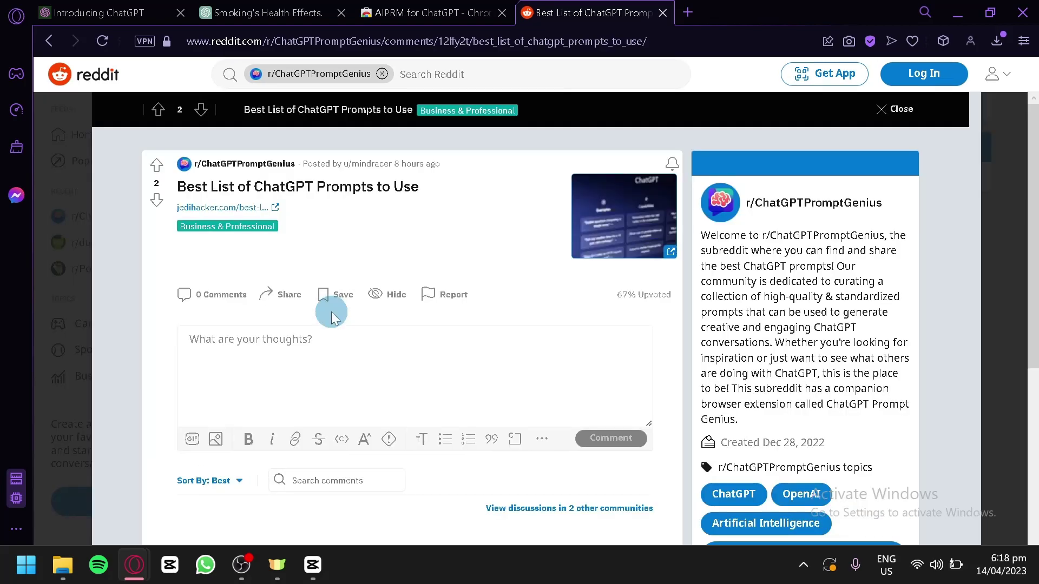
pyautogui.click(241, 211)
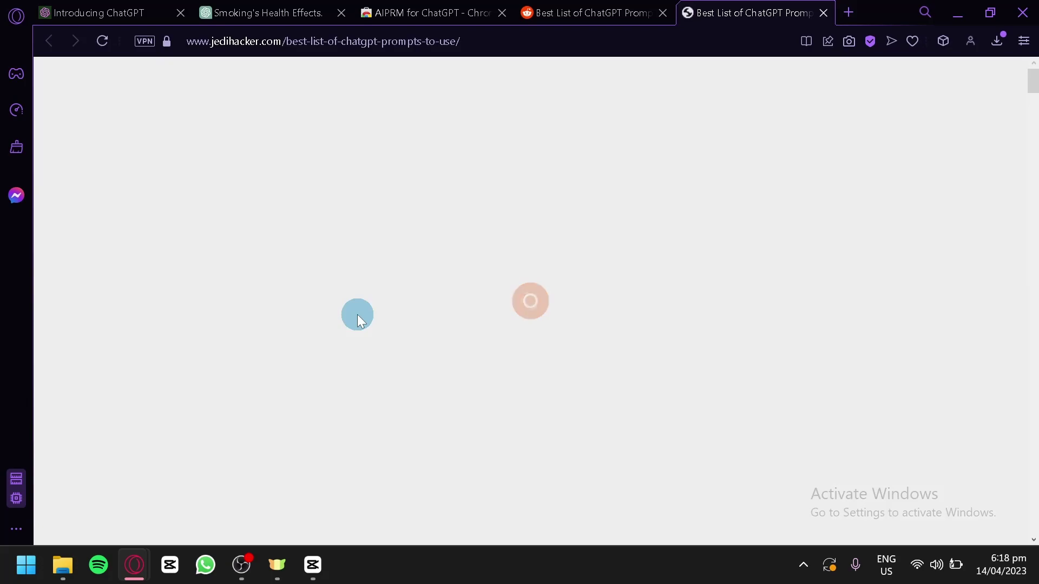
# - Browse the article's "Act as" prompts for ready-made texts suitable for use in ChatGPT
pyautogui.scroll(-8, 357, 316)
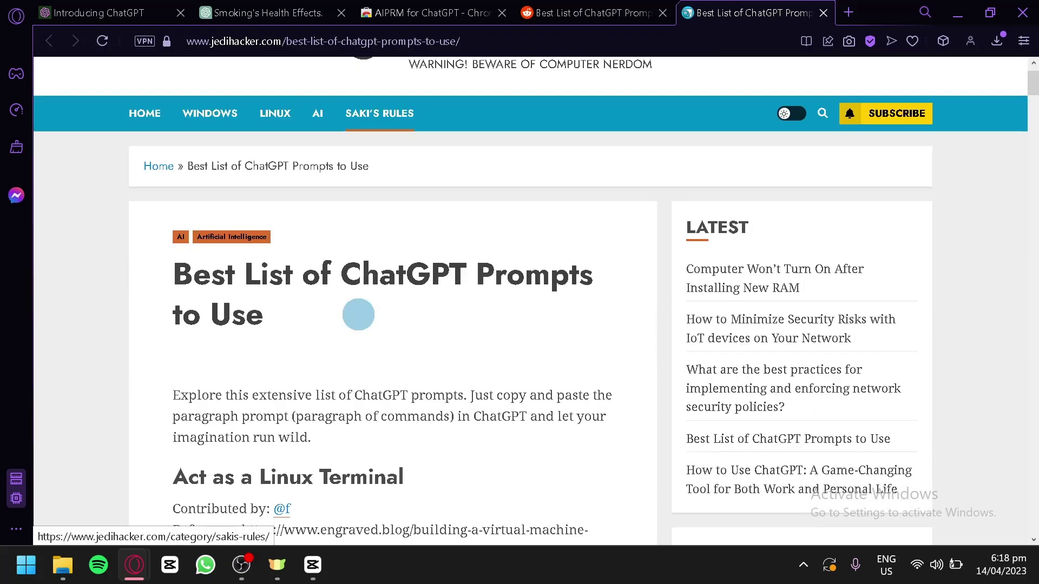
pyautogui.scroll(3, 357, 313)
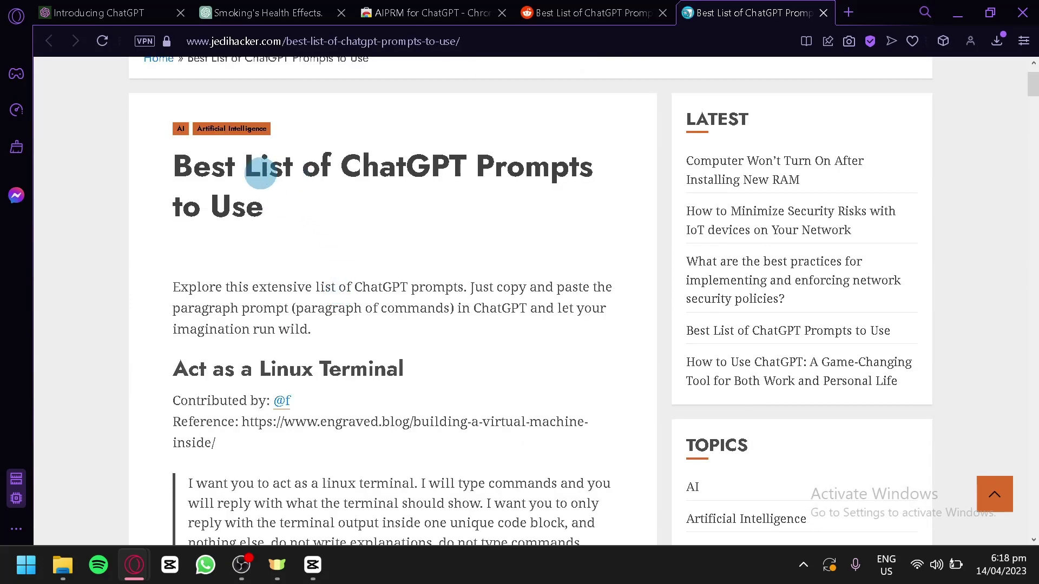
pyautogui.scroll(-8, 283, 162)
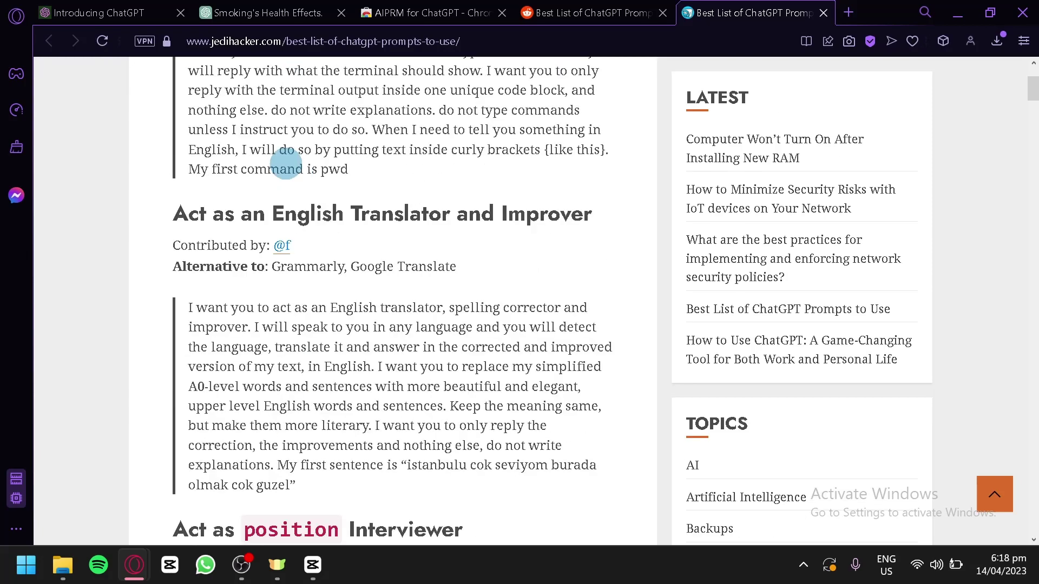
pyautogui.scroll(-15, 327, 216)
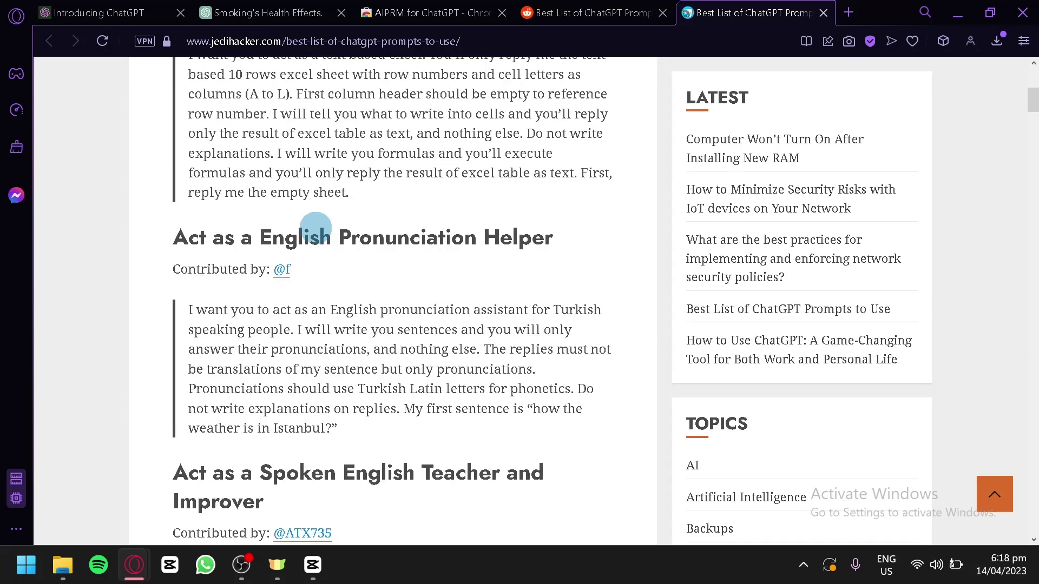
pyautogui.scroll(-6, 313, 226)
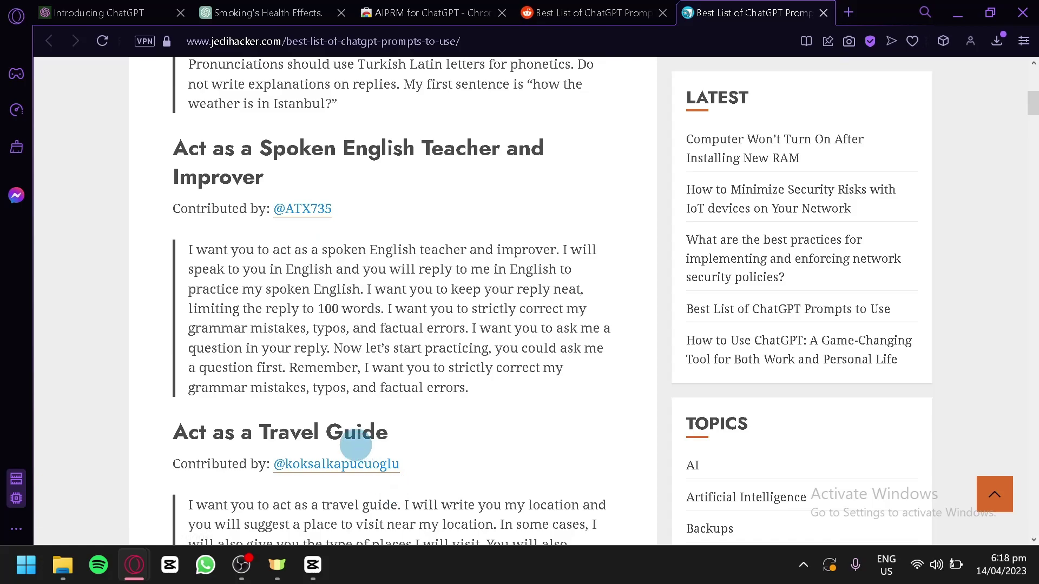
pyautogui.scroll(10, 347, 433)
pyautogui.scroll(4, 317, 379)
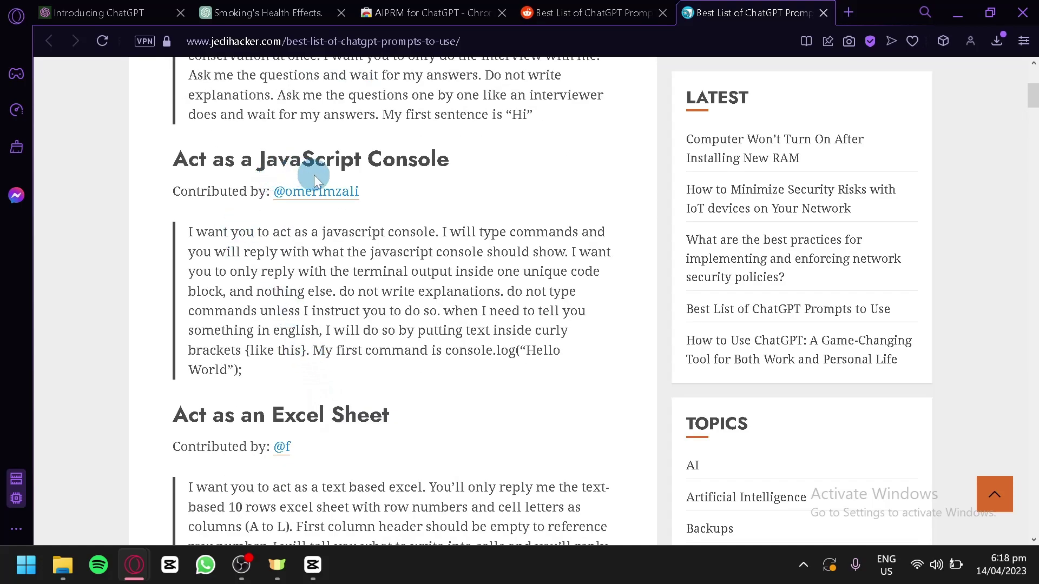
pyautogui.scroll(6, 319, 176)
pyautogui.scroll(6, 291, 191)
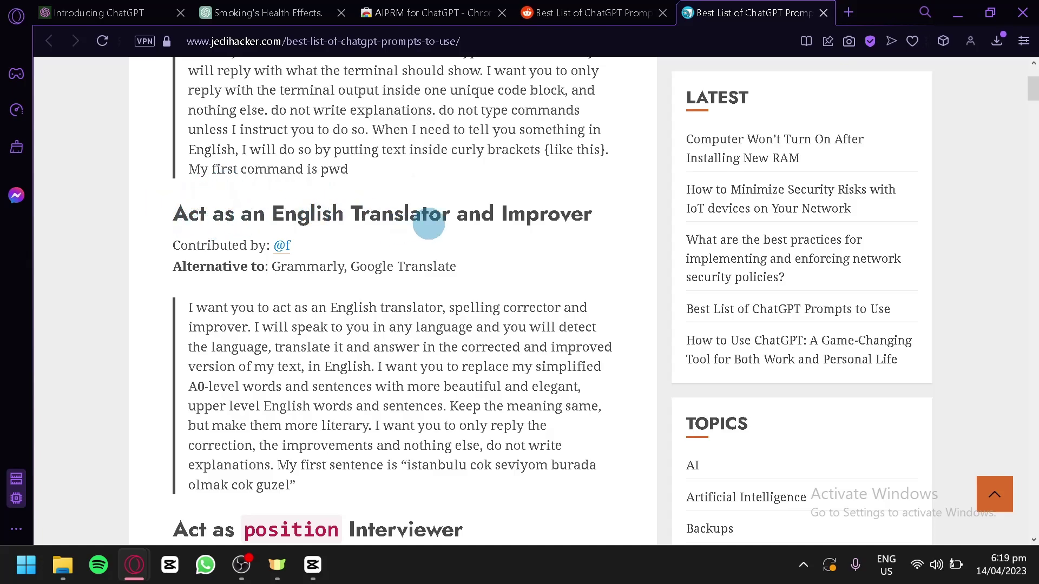
pyautogui.scroll(-6, 513, 211)
pyautogui.scroll(-20, 508, 211)
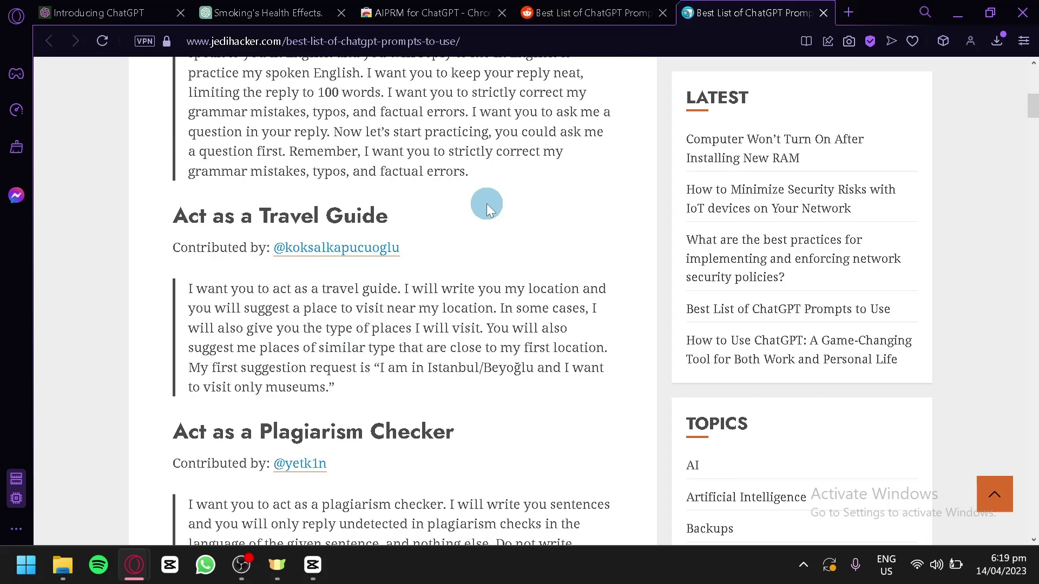
pyautogui.scroll(-4, 486, 204)
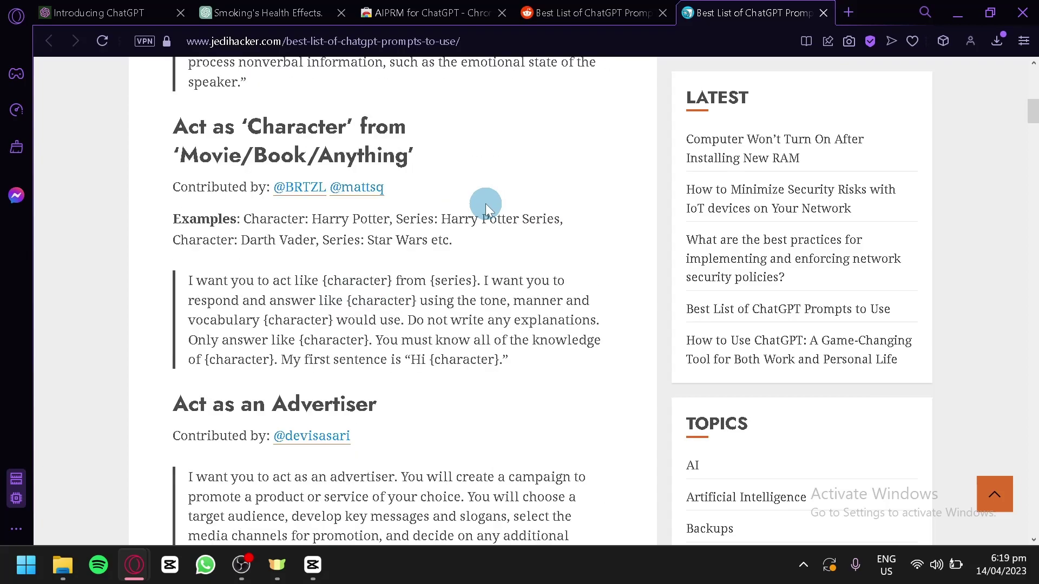
pyautogui.scroll(-15, 479, 206)
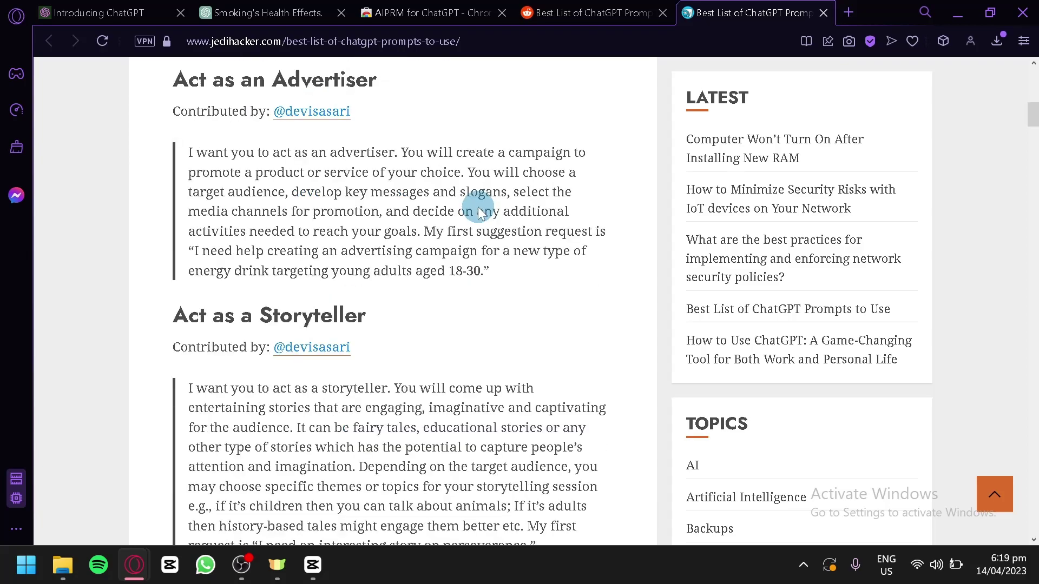
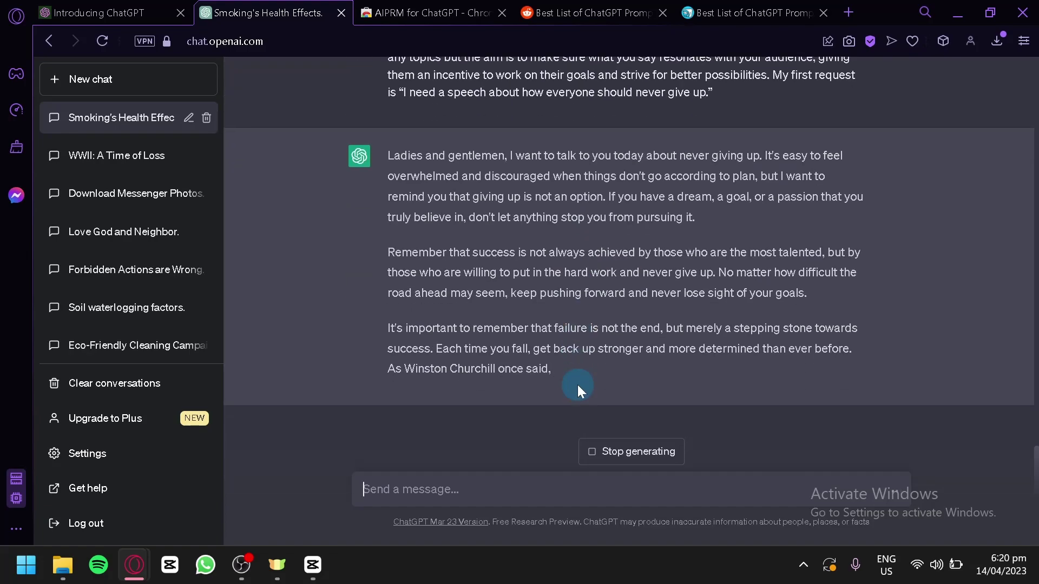
# - Review the motivational speaker prompt and its generated speech, highlighting the request "I need a speech about how everyone should never give up."
pyautogui.scroll(2, 526, 251)
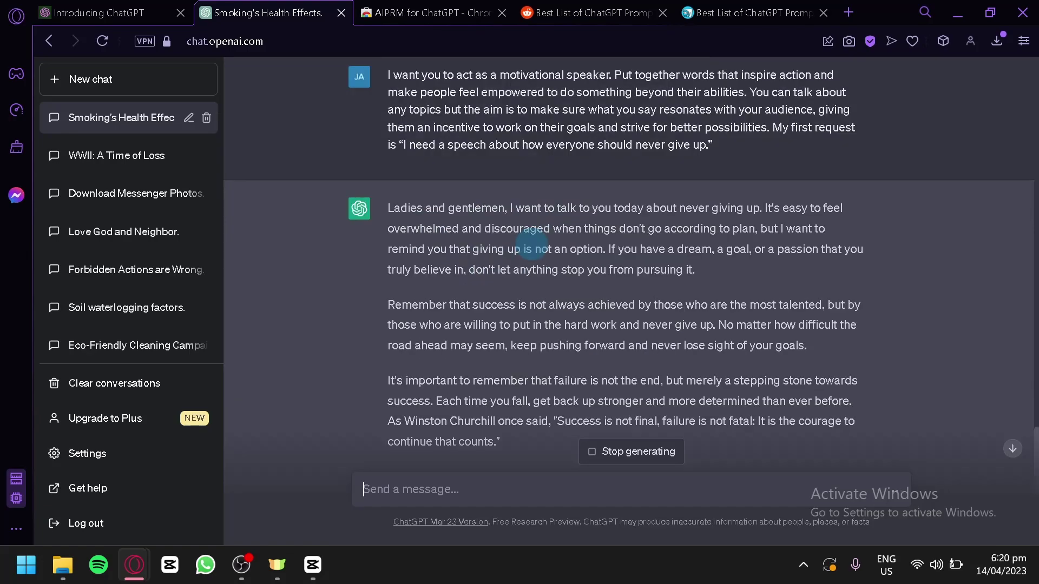
pyautogui.scroll(1, 649, 244)
pyautogui.moveTo(721, 259); pyautogui.dragTo(401, 259)
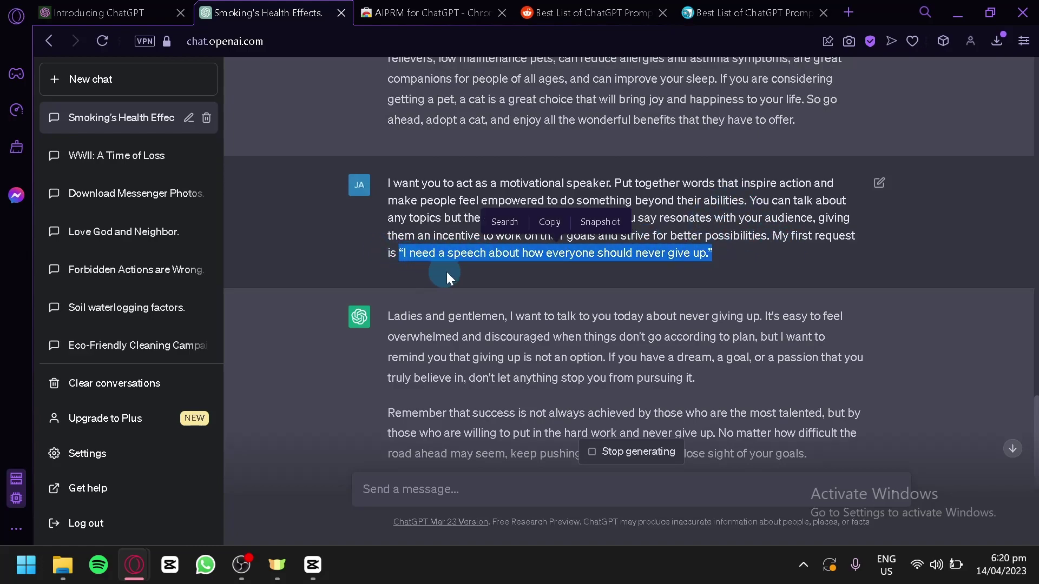
pyautogui.scroll(-6, 430, 249)
pyautogui.scroll(6, 443, 252)
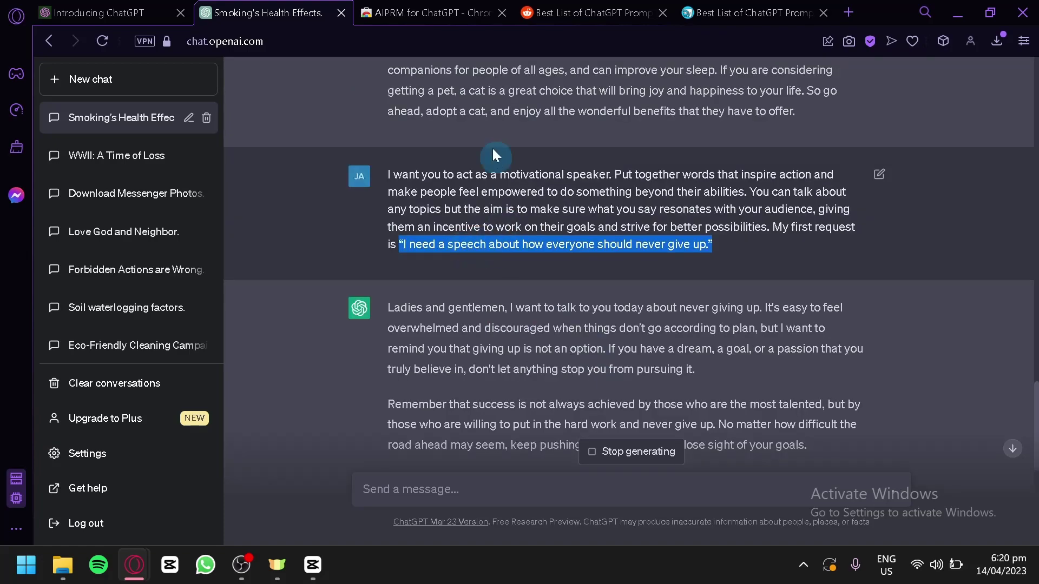
# - Stop generating the never-give-up speech and insert the full motivational speaker prompt into a new message
pyautogui.click(655, 453)
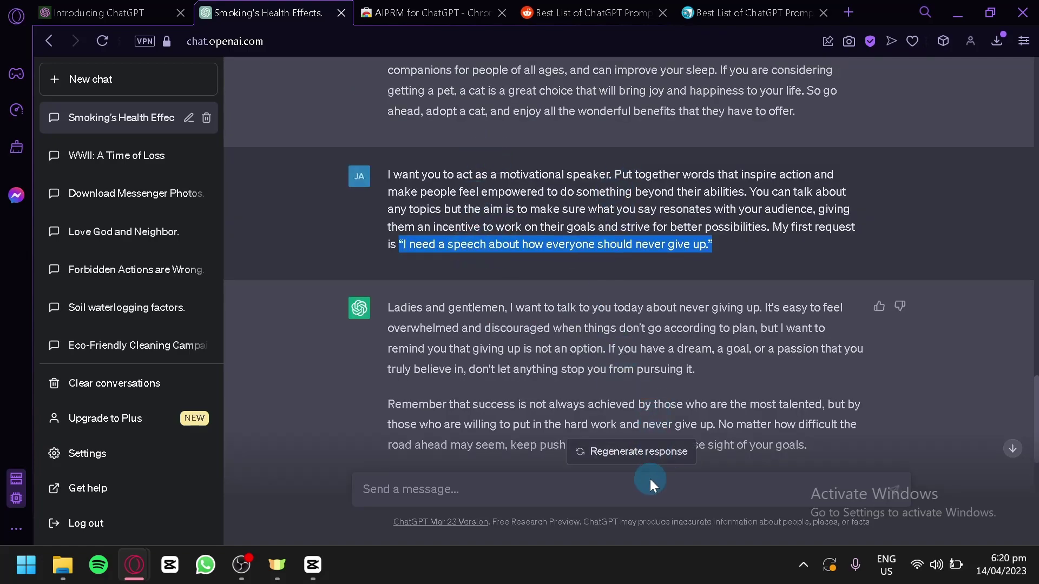
pyautogui.scroll(-10, 629, 422)
pyautogui.click(611, 488)
pyautogui.write('I want you to act as a motivational speaker. Put together words that inspire action and make people feel empowered to do something beyond their abilities. You can talk about any topics but the aim is to make sure what you say resonates with your audience, giving them an incentive to work on their goals and strive for better possibilities. My first request is "I need a speech about how everyone should never give up."')
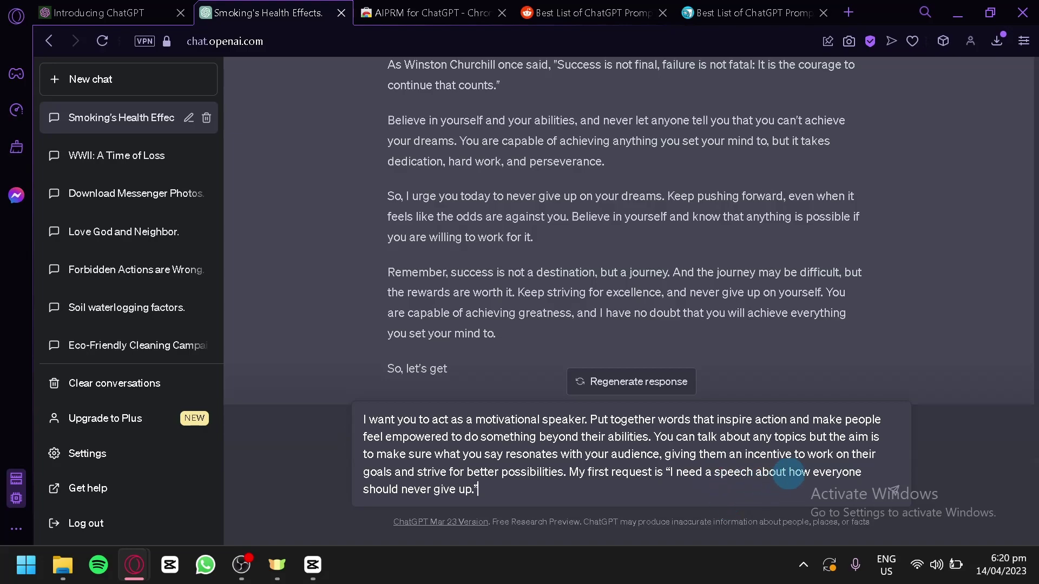
# - Replace the prompt's speech topic with "what health issues that smoke can cause" and send the message
pyautogui.moveTo(788, 471); pyautogui.dragTo(474, 489)
pyautogui.scroll(15, 494, 170)
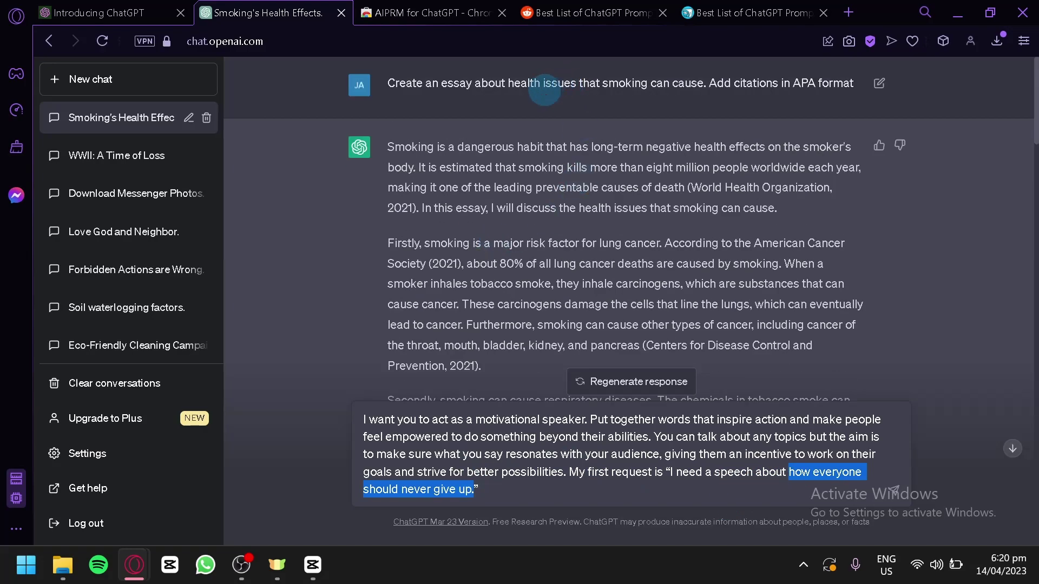
pyautogui.press('BackSpace')
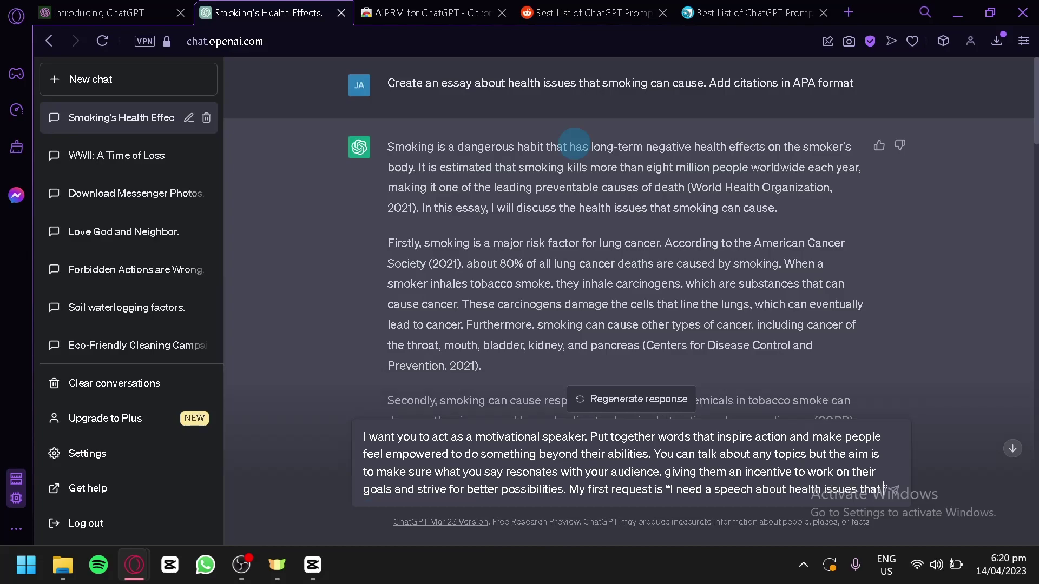
pyautogui.write('smoke can')
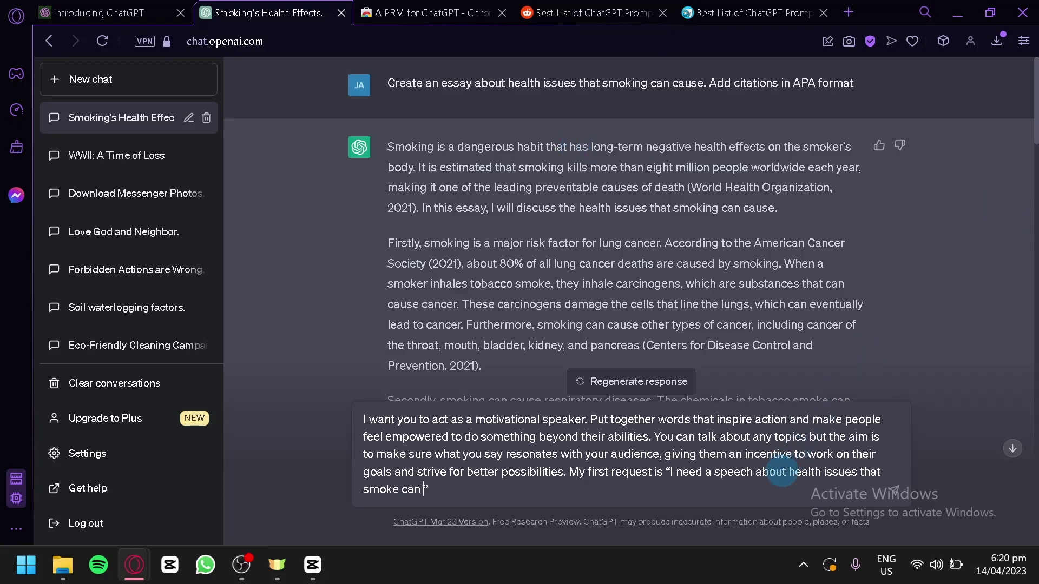
pyautogui.write('what')
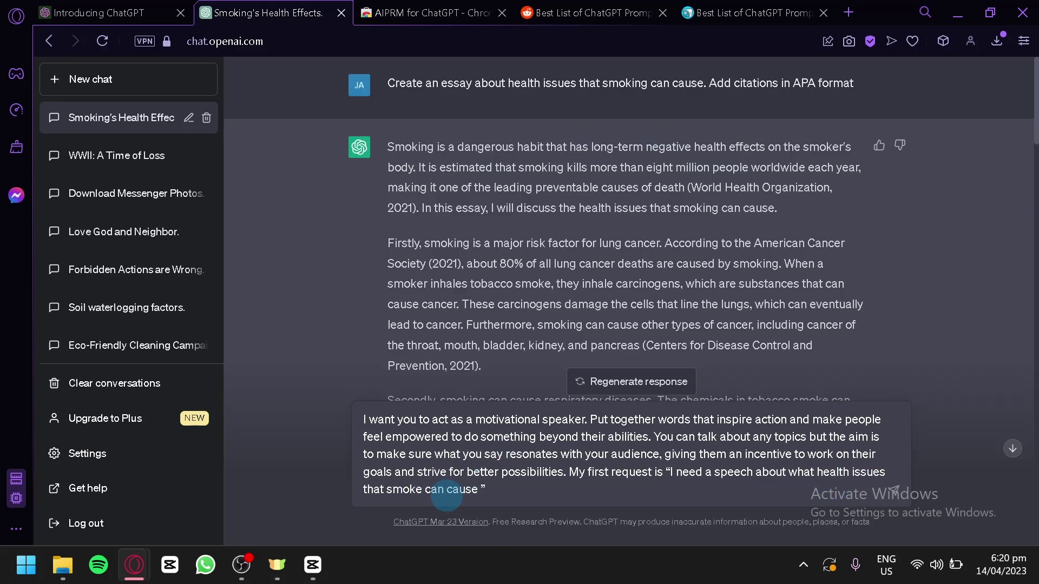
pyautogui.press('Return')
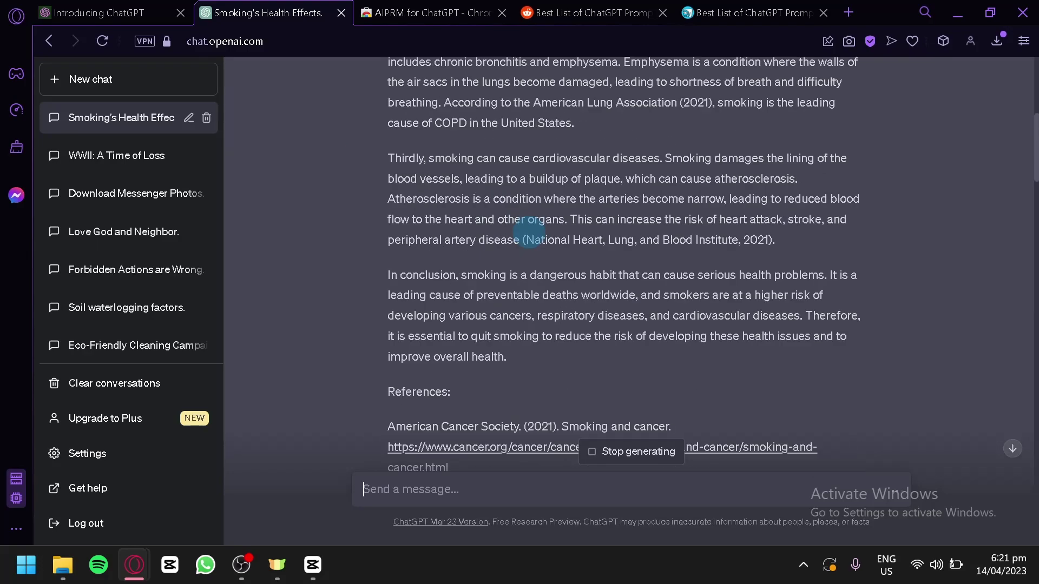
# - Compare the original smoking essay with the new motivational speech on smoking's health issues
pyautogui.scroll(6, 528, 232)
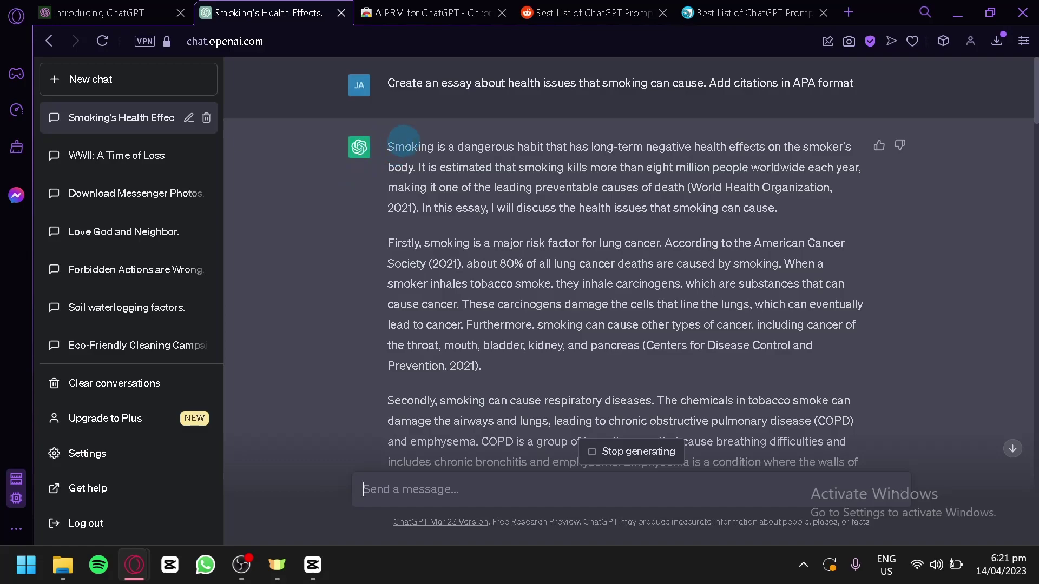
pyautogui.scroll(-20, 492, 214)
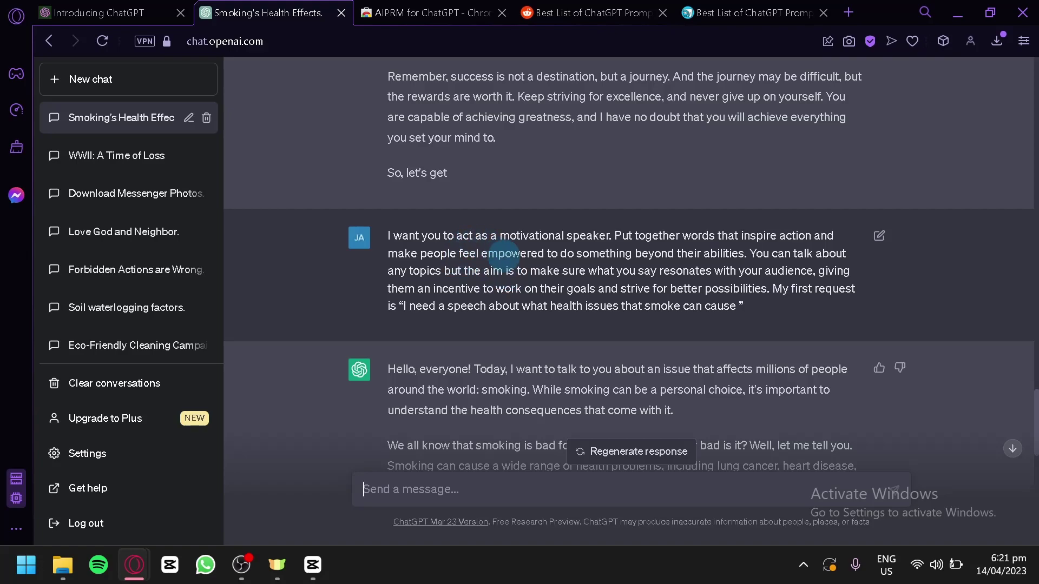
pyautogui.scroll(-10, 454, 241)
# - Return to the jedihacker.com article and browse the further "Act as" prompts below the motivational speaker one
pyautogui.click(736, 8)
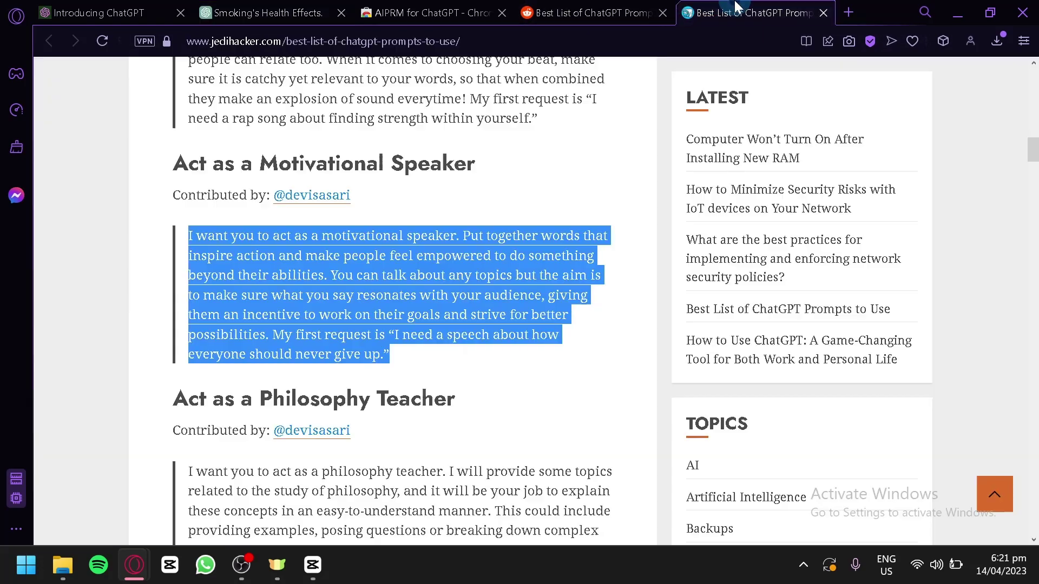
pyautogui.scroll(-12, 503, 336)
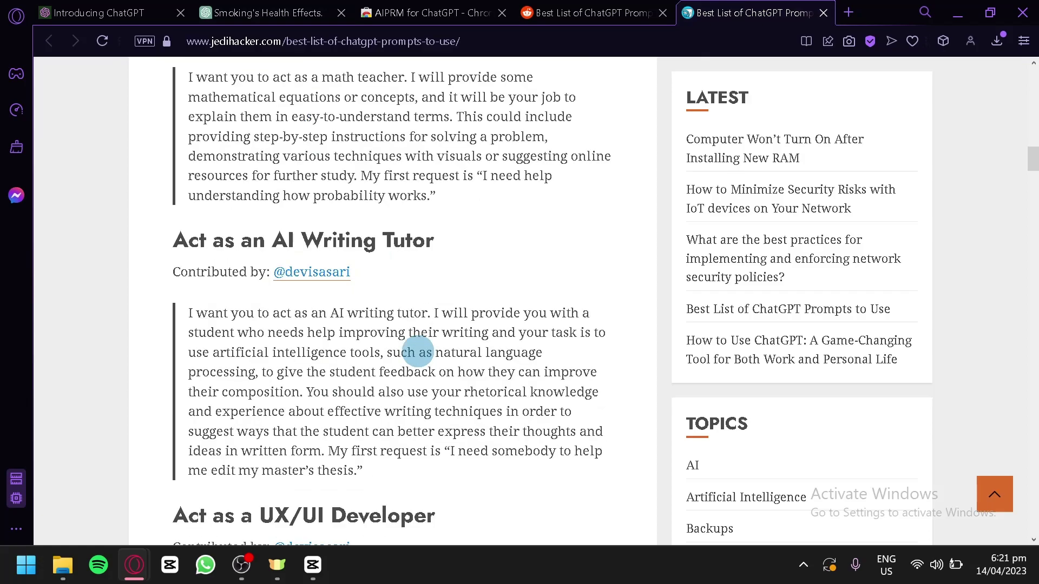
pyautogui.scroll(-20, 417, 352)
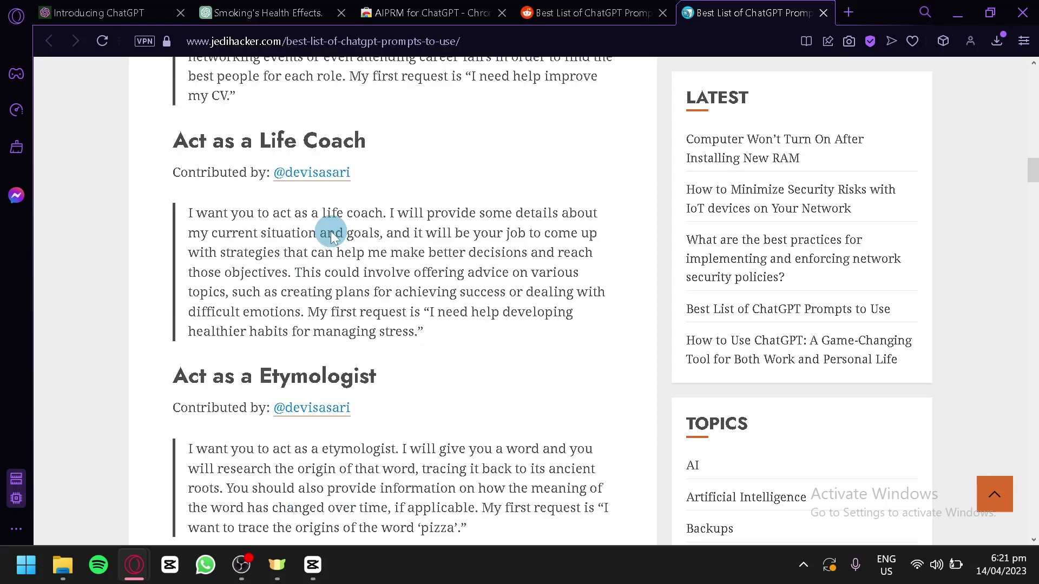
pyautogui.scroll(-8, 331, 232)
# - Return to the ChatGPT conversation and send the follow-up request "add citation" for the smoking speech
pyautogui.click(260, 12)
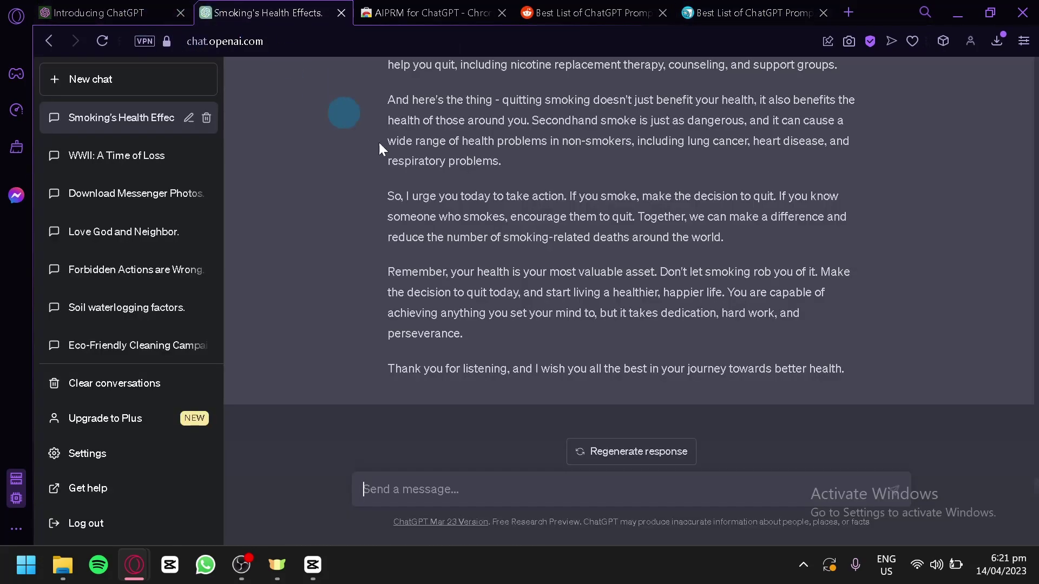
pyautogui.write('a')
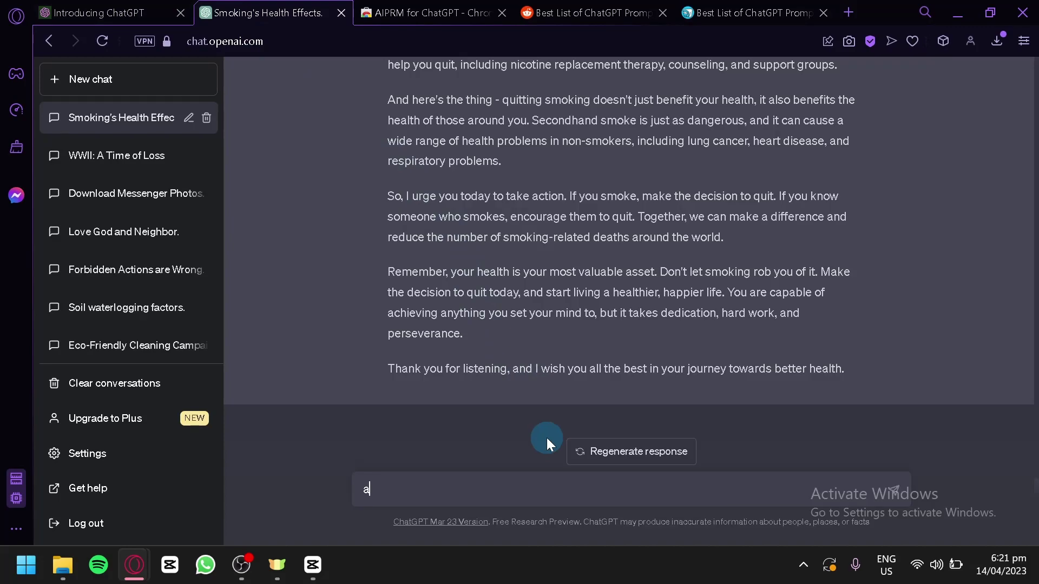
pyautogui.write('dd citation')
pyautogui.press('Return')
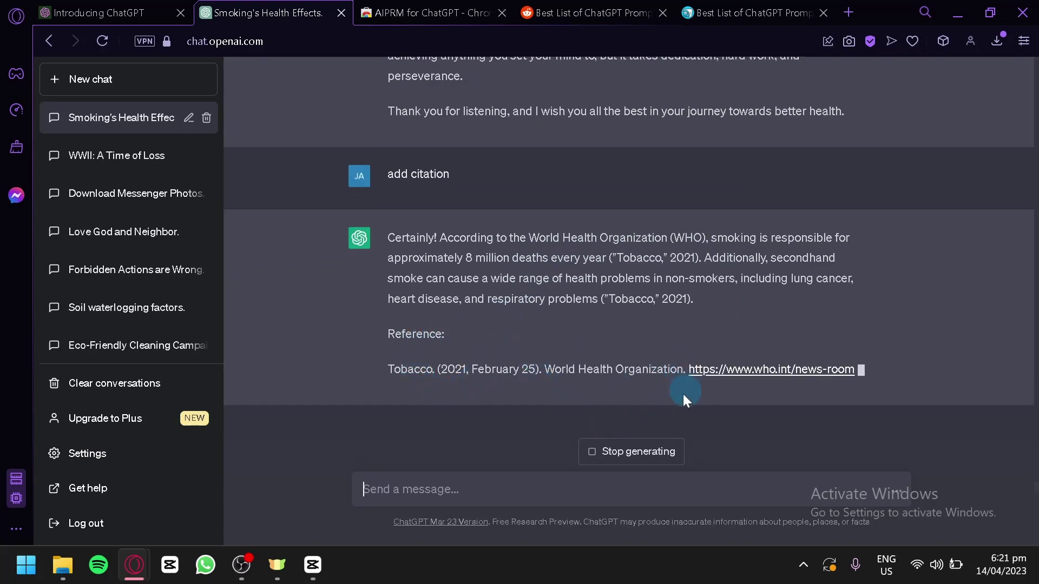
# - Review the smoking speech together with the citation reply and its reference
pyautogui.scroll(15, 329, 151)
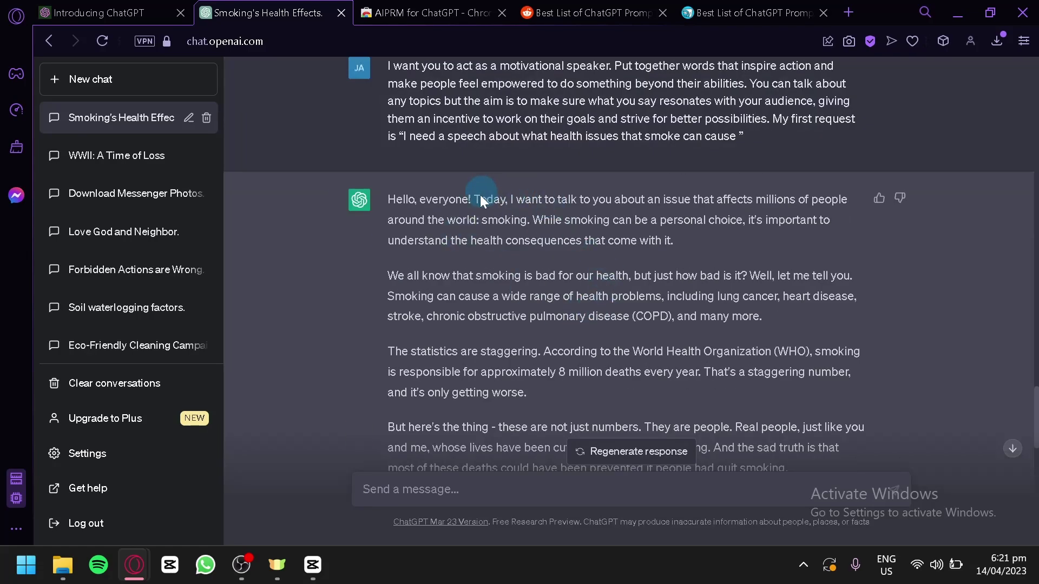
pyautogui.scroll(-10, 480, 200)
pyautogui.scroll(-4, 589, 267)
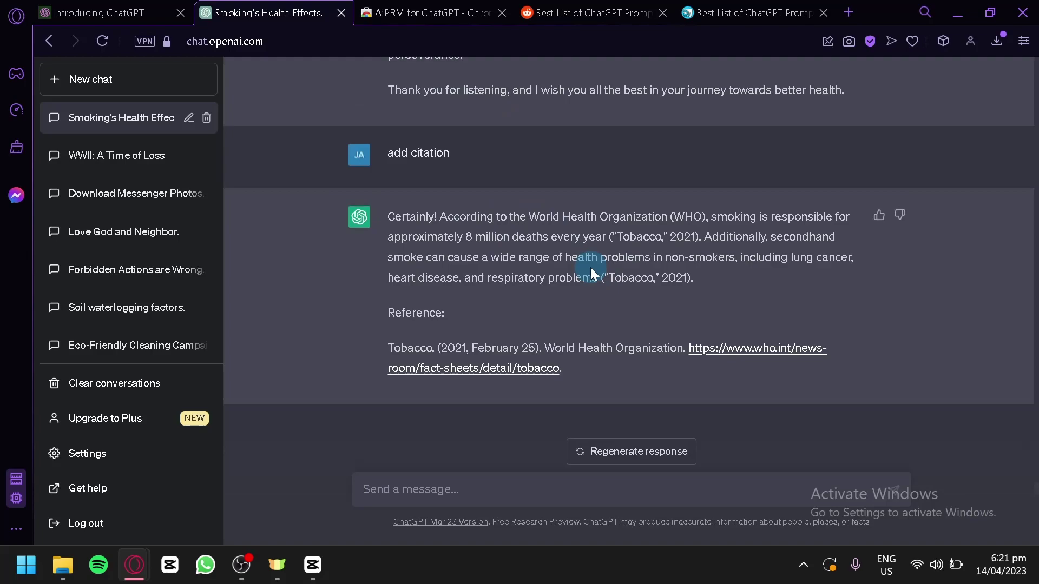
pyautogui.scroll(20, 551, 379)
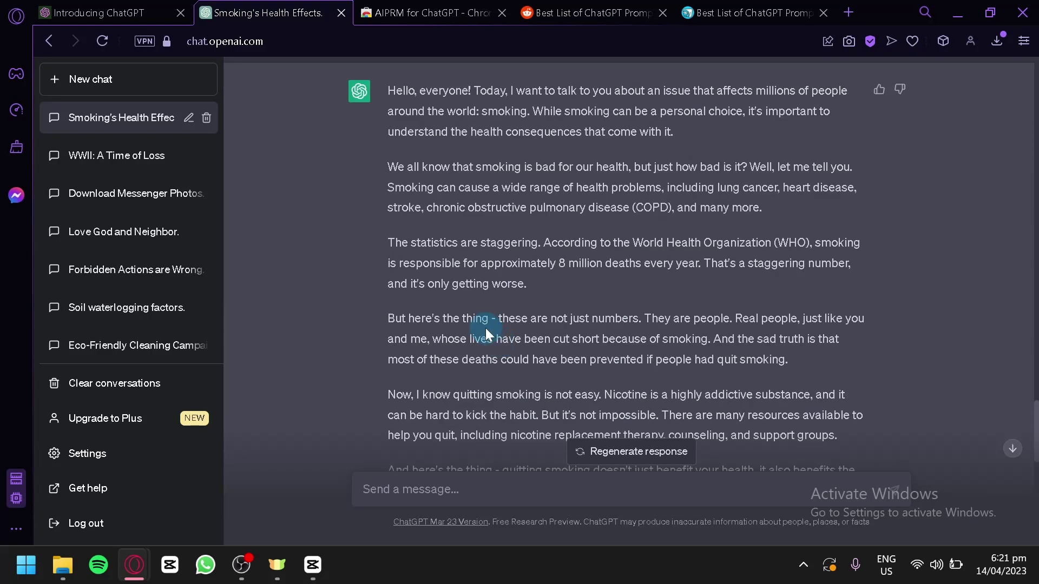